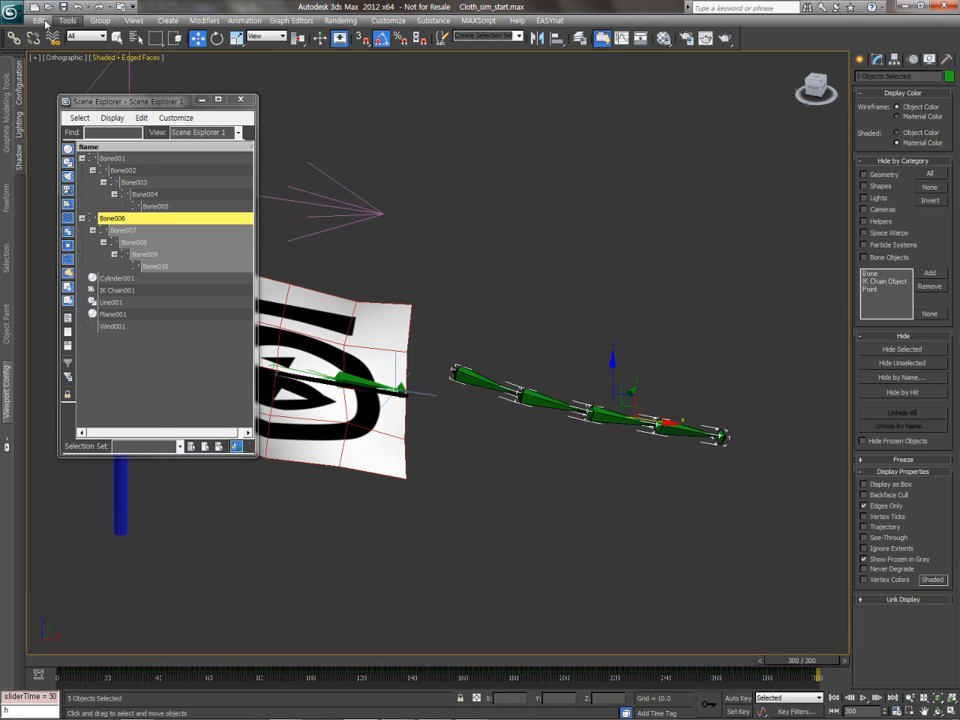
- Export only the selected bone chain as an FBX file named cloth_bones, keeping the current export options
left_click(12, 11)
mouse_move(58, 238)
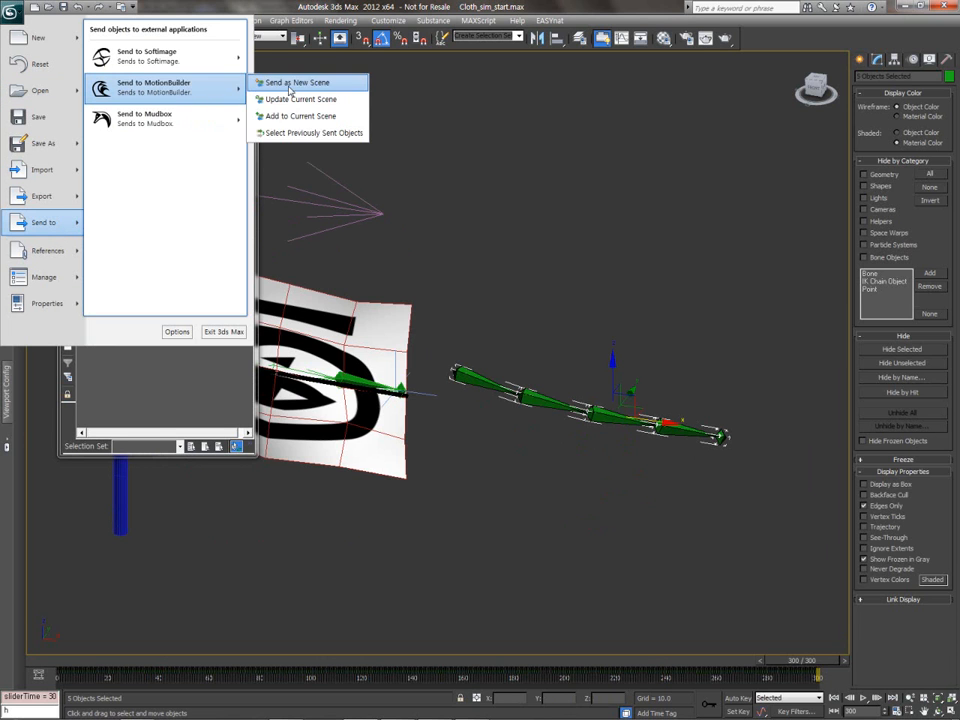
mouse_move(53, 147)
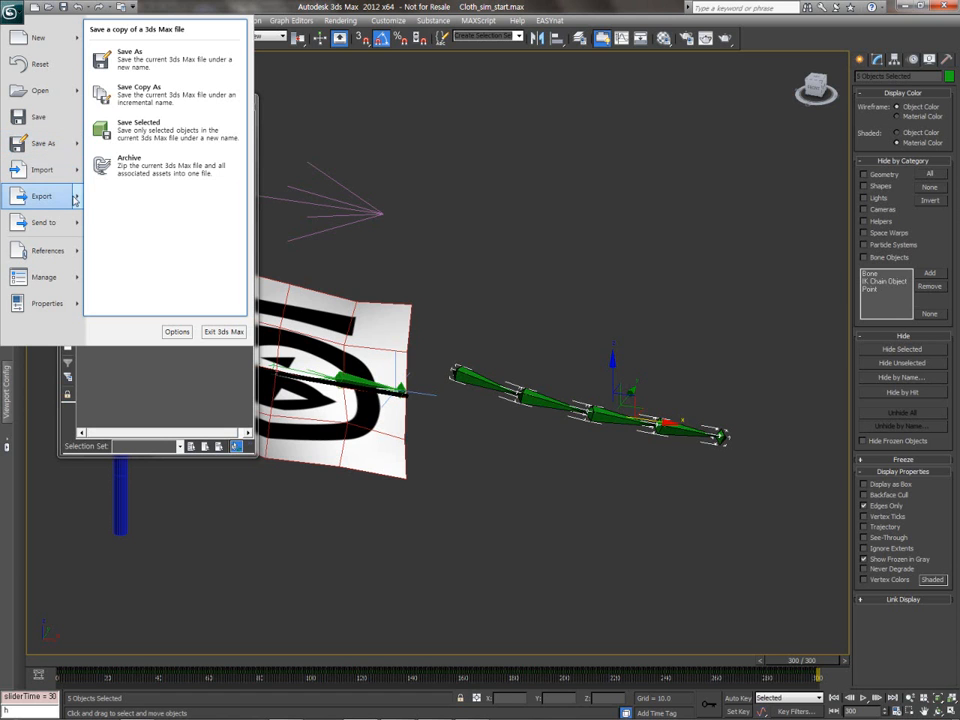
mouse_move(42, 196)
left_click(142, 117)
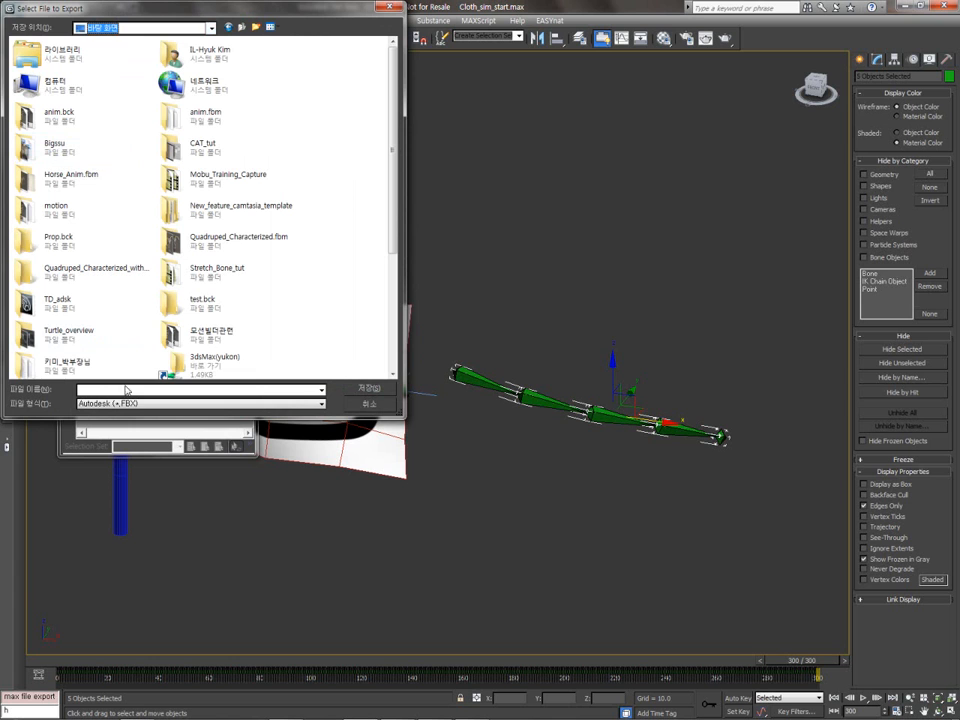
type("cloth_bones")
key("Return")
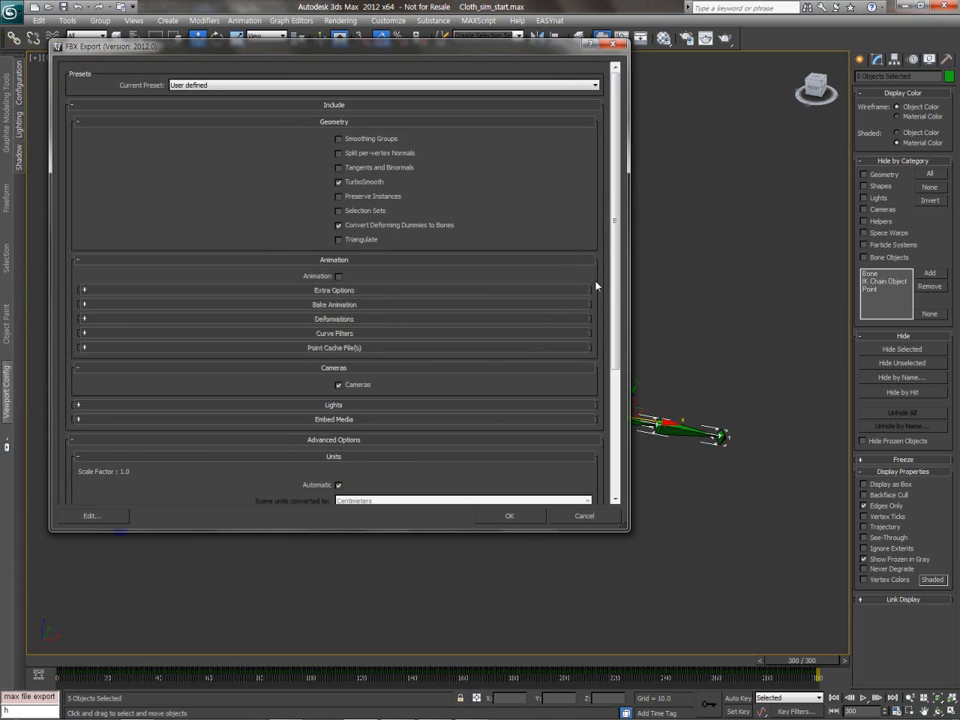
scroll(335, 373, "down", 5)
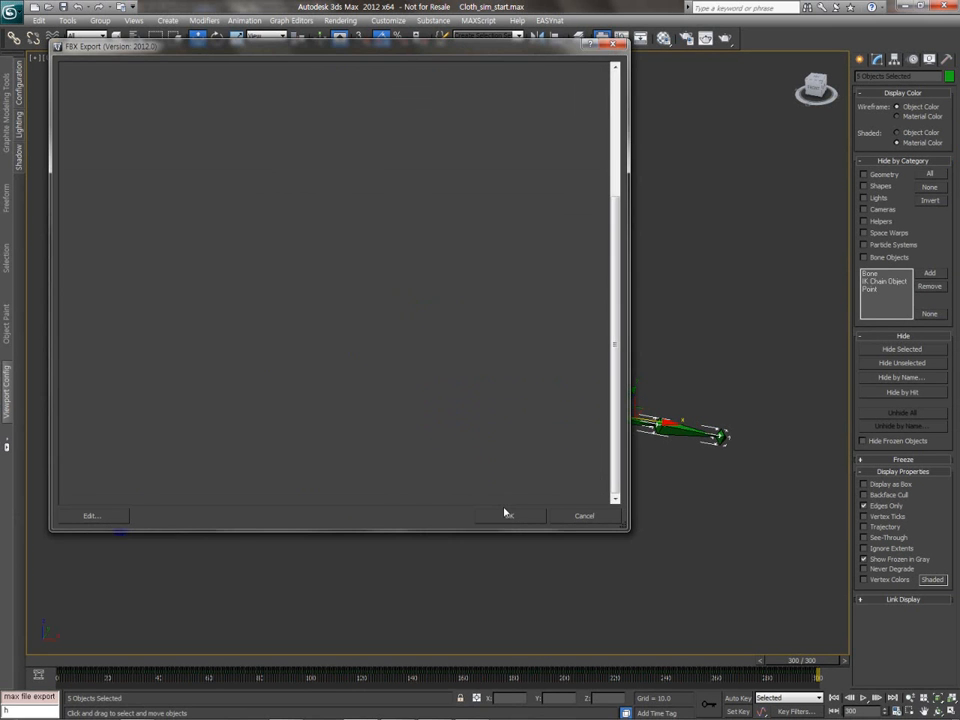
left_click(769, 661)
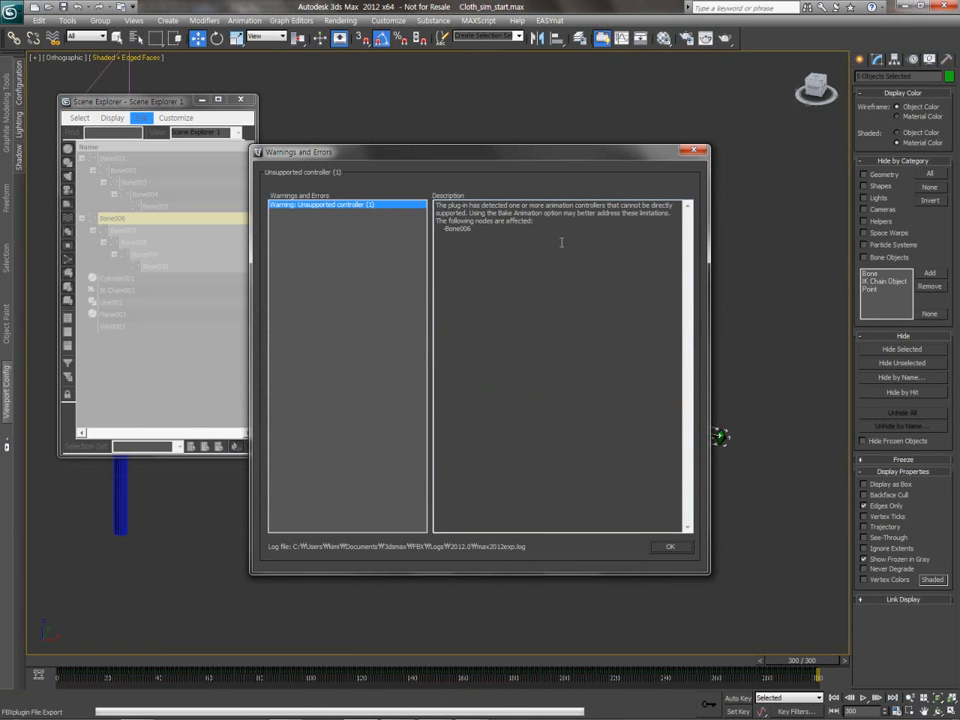
left_click(668, 546)
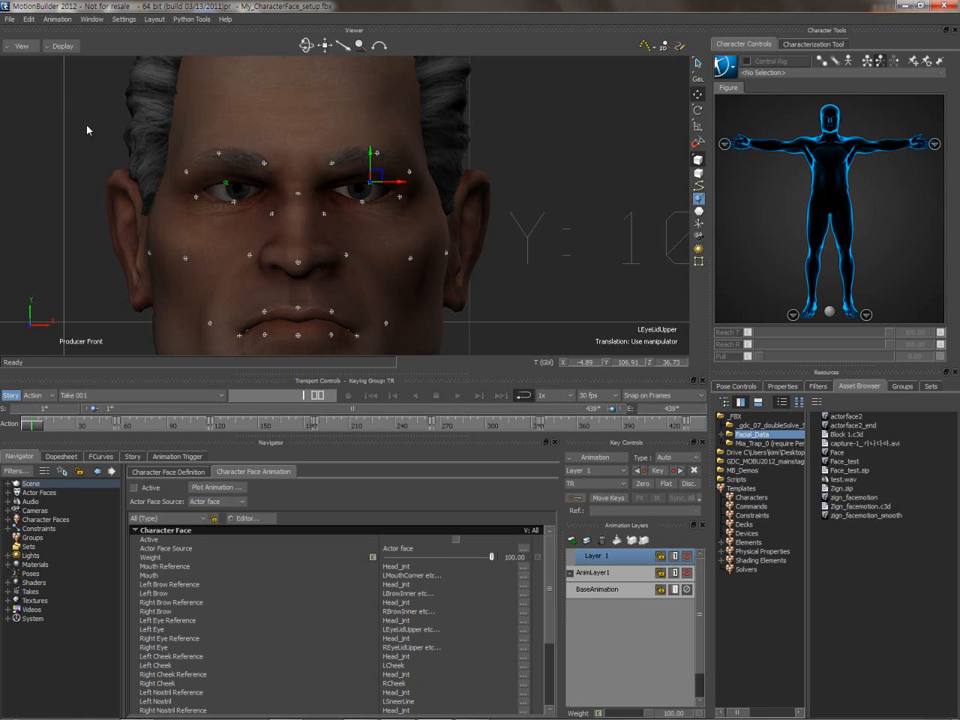
- Switch to MotionBuilder and open cloth_bones from the desktop with the default open options, discarding the current scene's changes
key("ctrl+o")
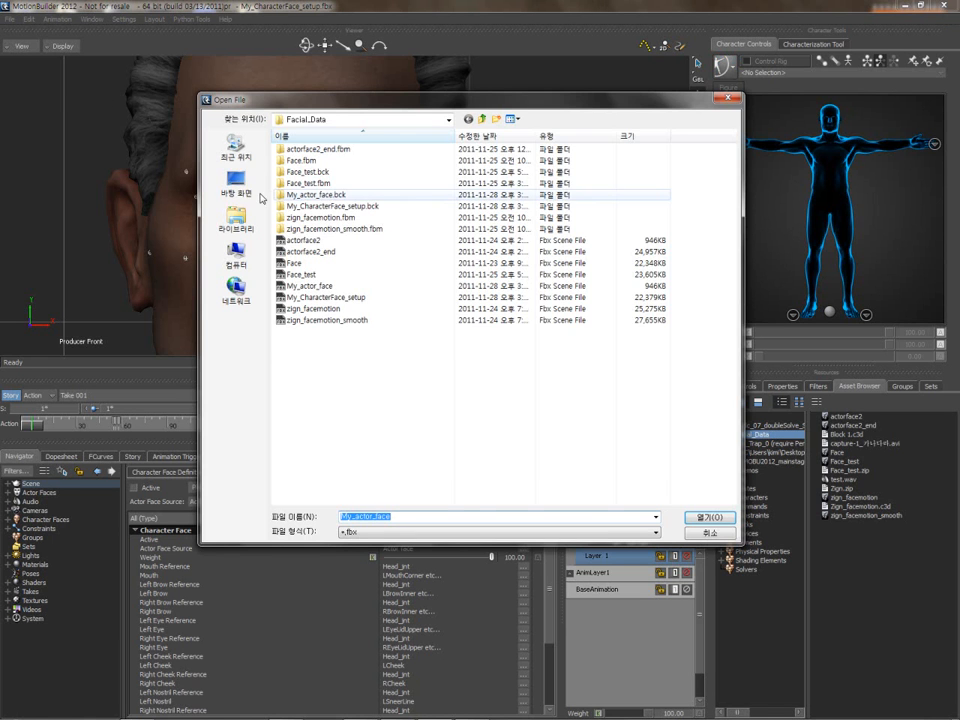
left_click(249, 190)
double_click(305, 414)
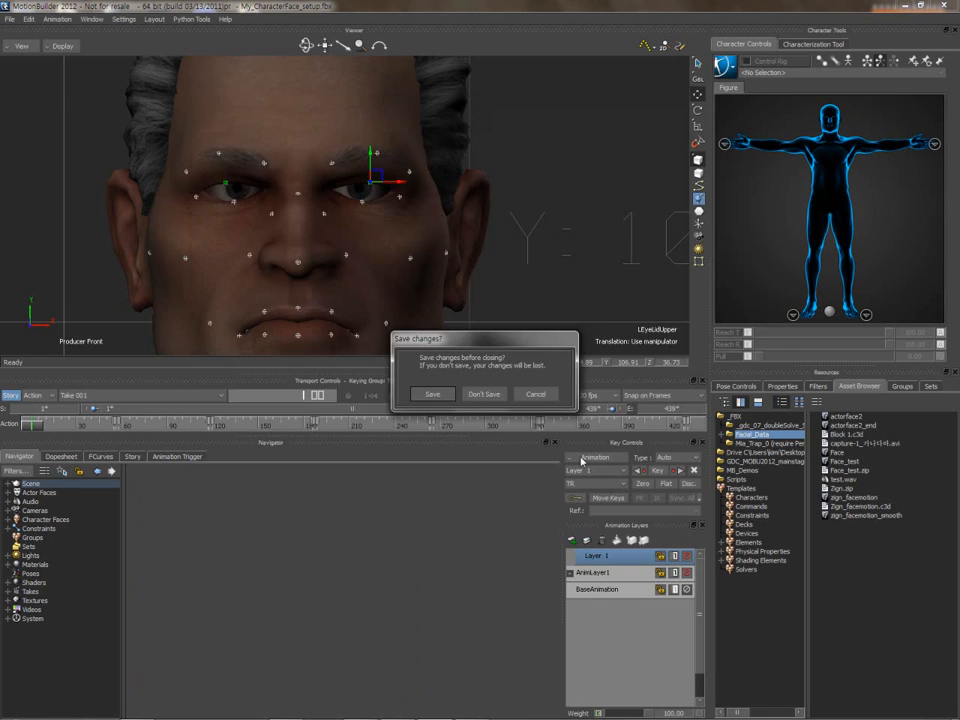
left_click(482, 394)
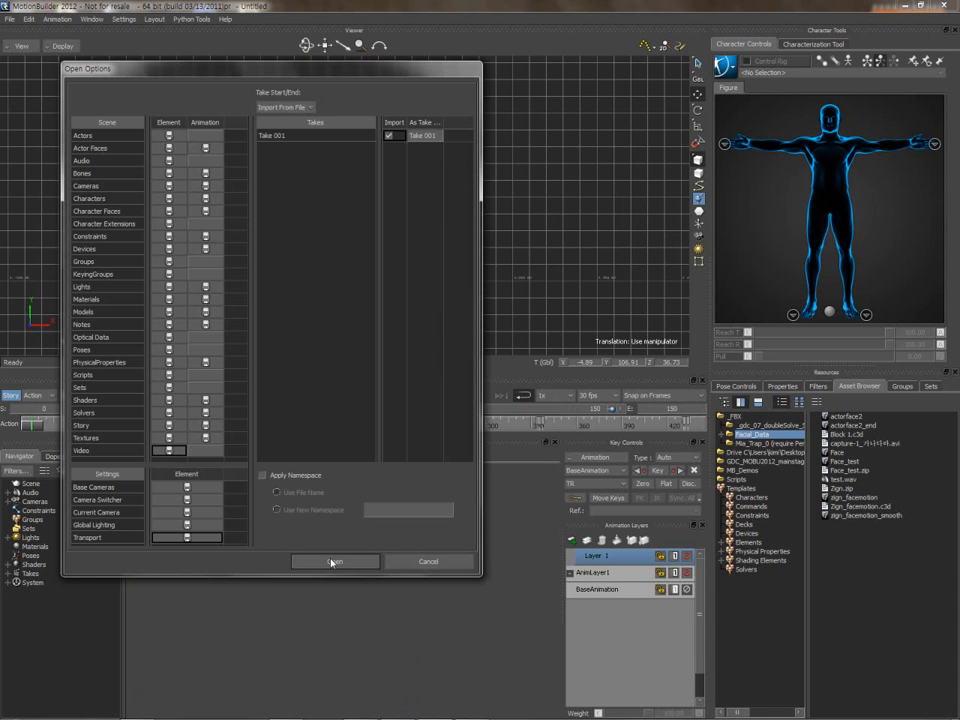
left_click(329, 559)
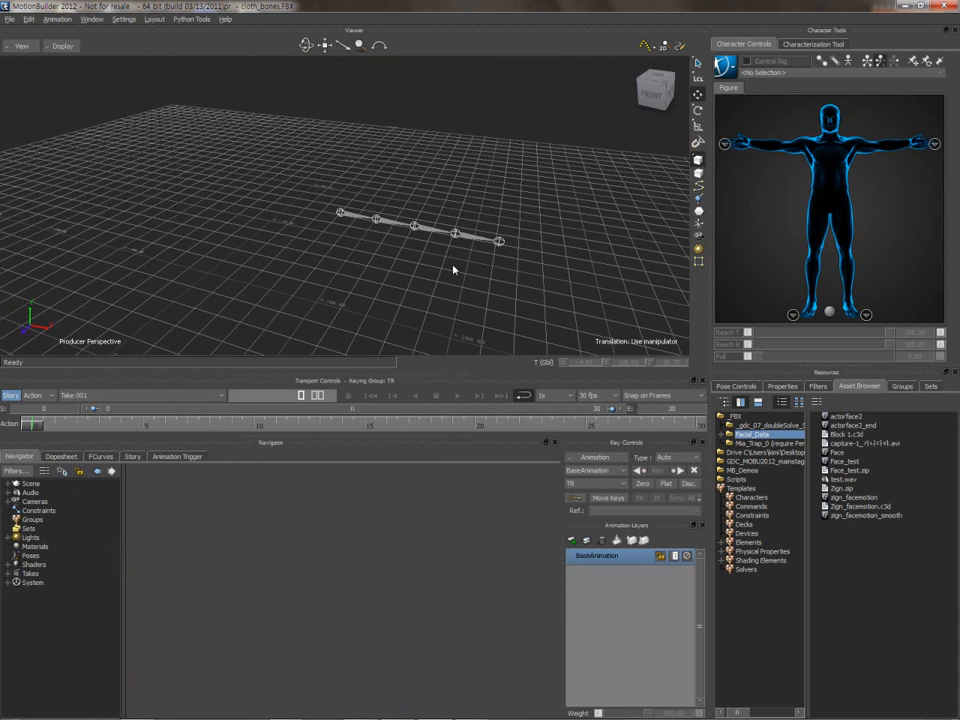
- Select all five bones of the chain, color them red, and scrub the timeline to check for animation
left_click(261, 196)
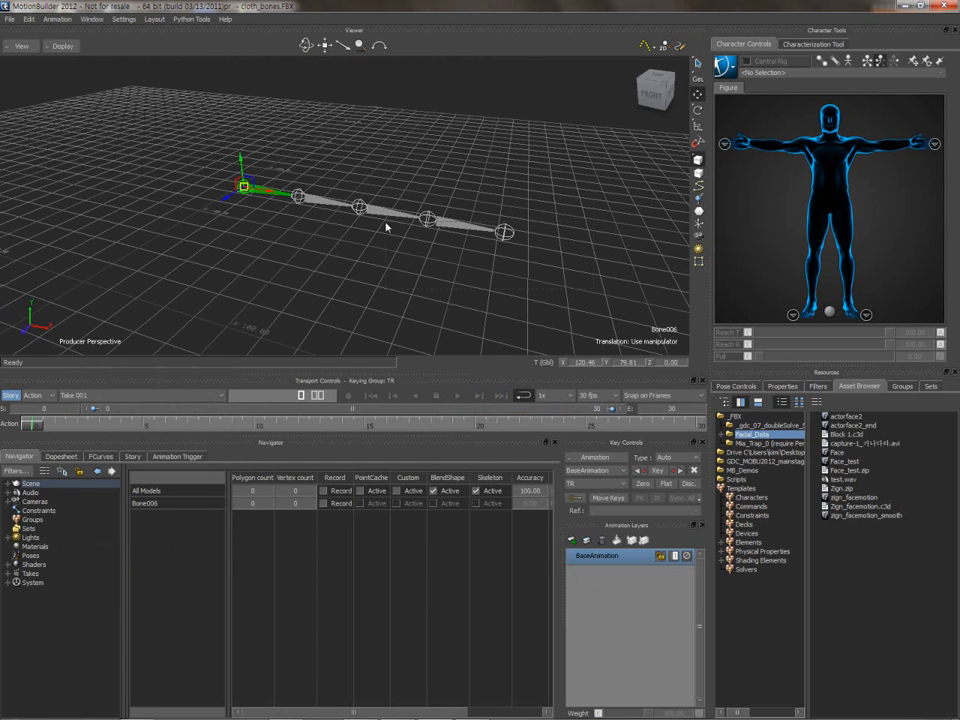
left_click_drag(174, 157, 511, 304)
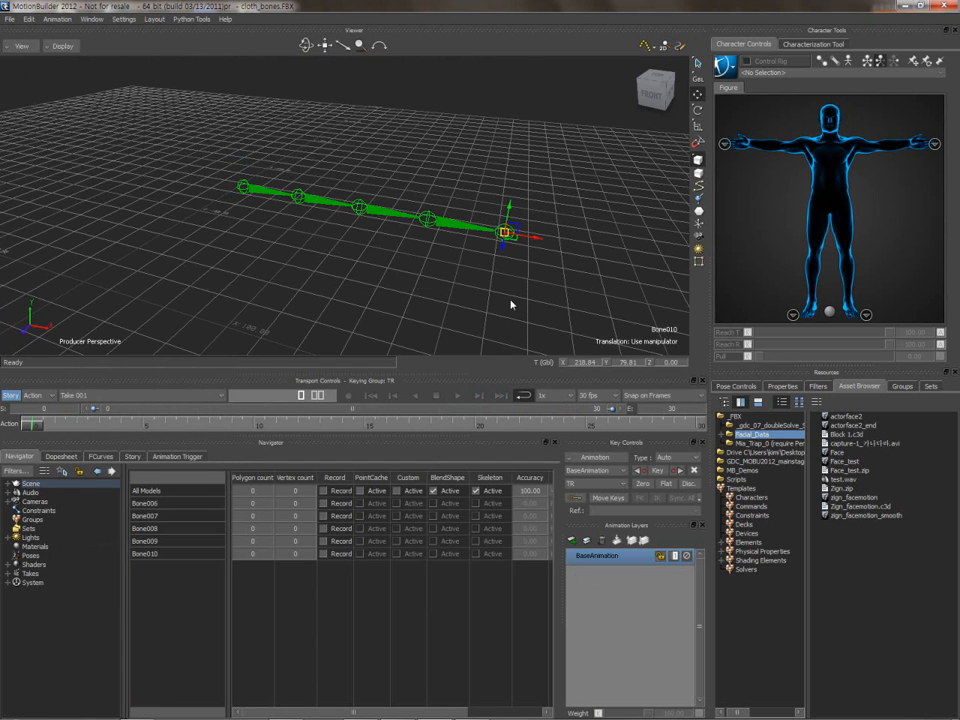
left_click(783, 386)
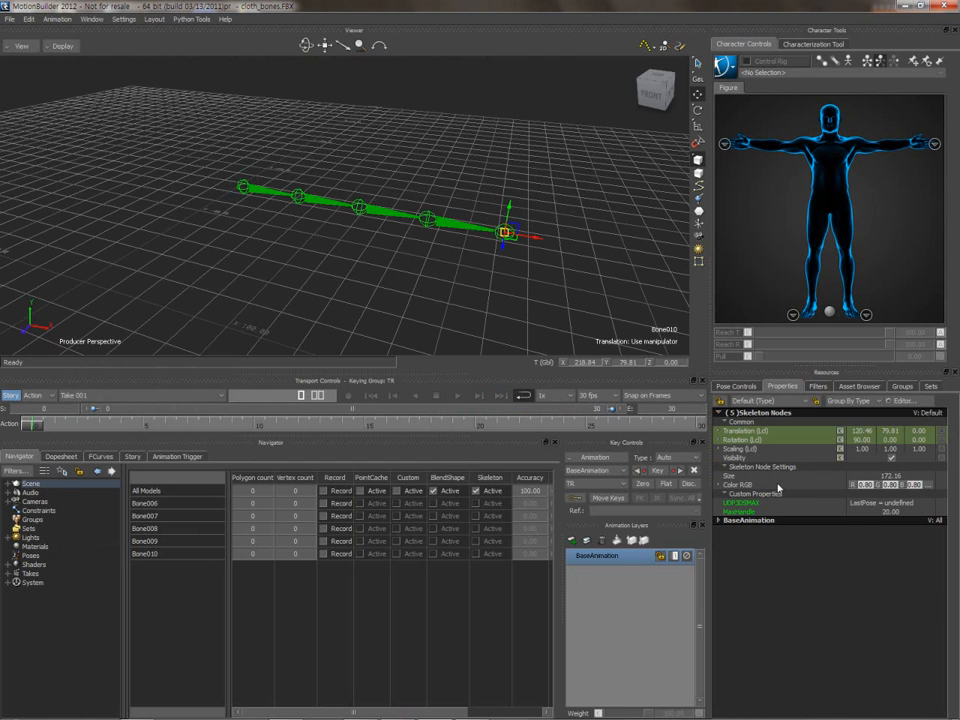
left_click(719, 485)
left_click_drag(887, 487, 790, 491)
left_click_drag(920, 486, 768, 494)
left_click(360, 233)
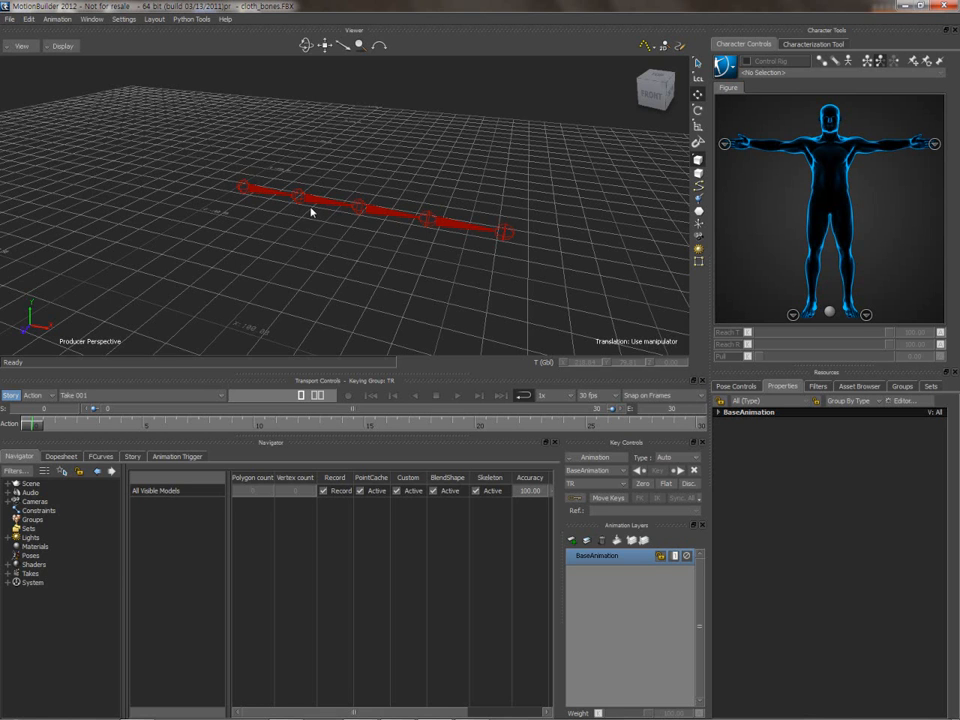
mouse_move(42, 431)
left_mouse_down()
mouse_move(214, 443)
mouse_move(30, 438)
left_mouse_up()
- Switch to 3ds Max and re-export the selected bone chain over the cloth_bones FBX with Animation enabled
mouse_move(421, 696)
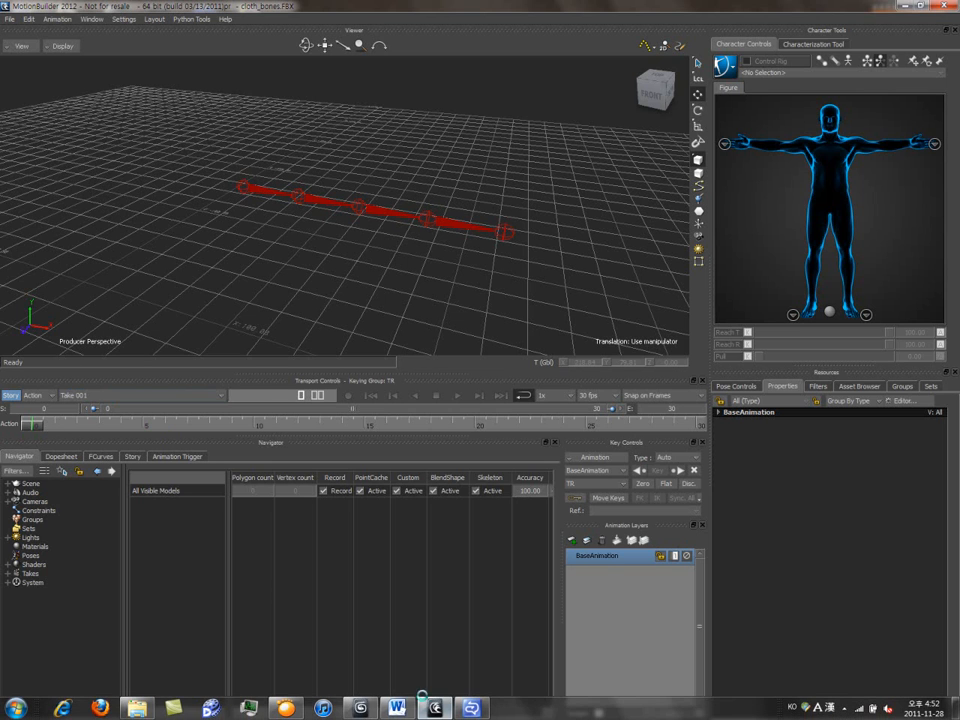
left_click(362, 708)
left_click(10, 10)
mouse_move(42, 189)
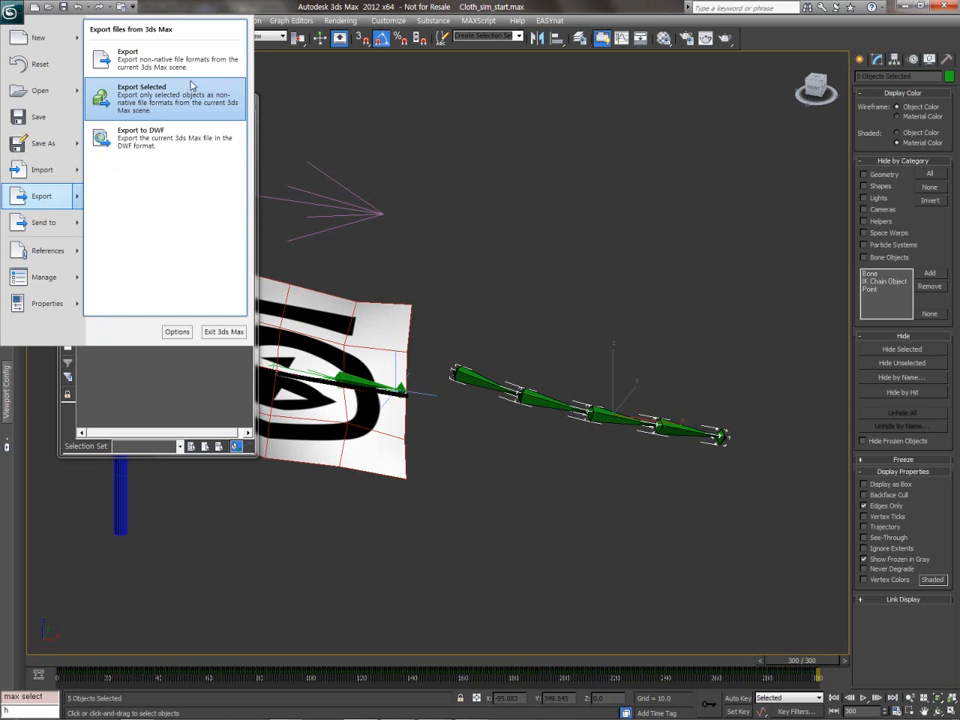
left_click(155, 102)
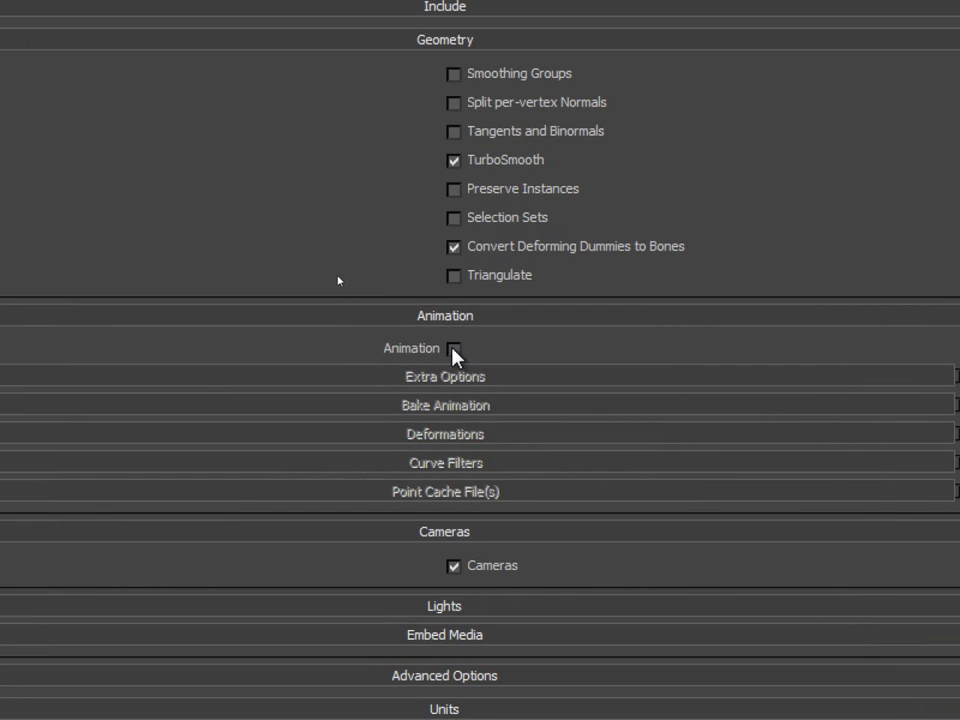
left_click(339, 277)
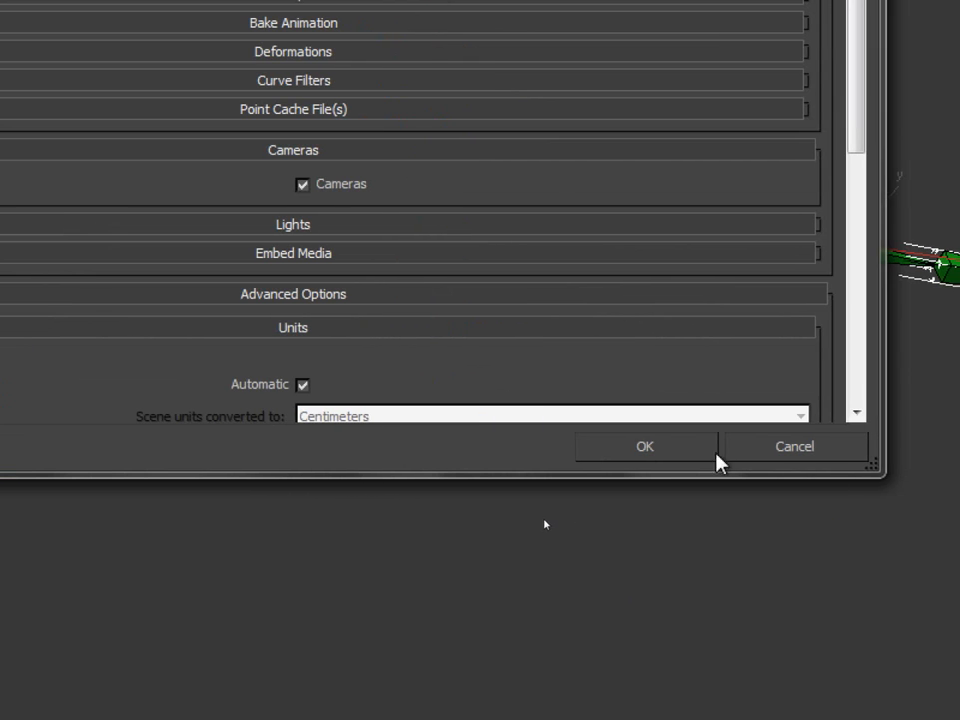
left_click(796, 447)
key("Return")
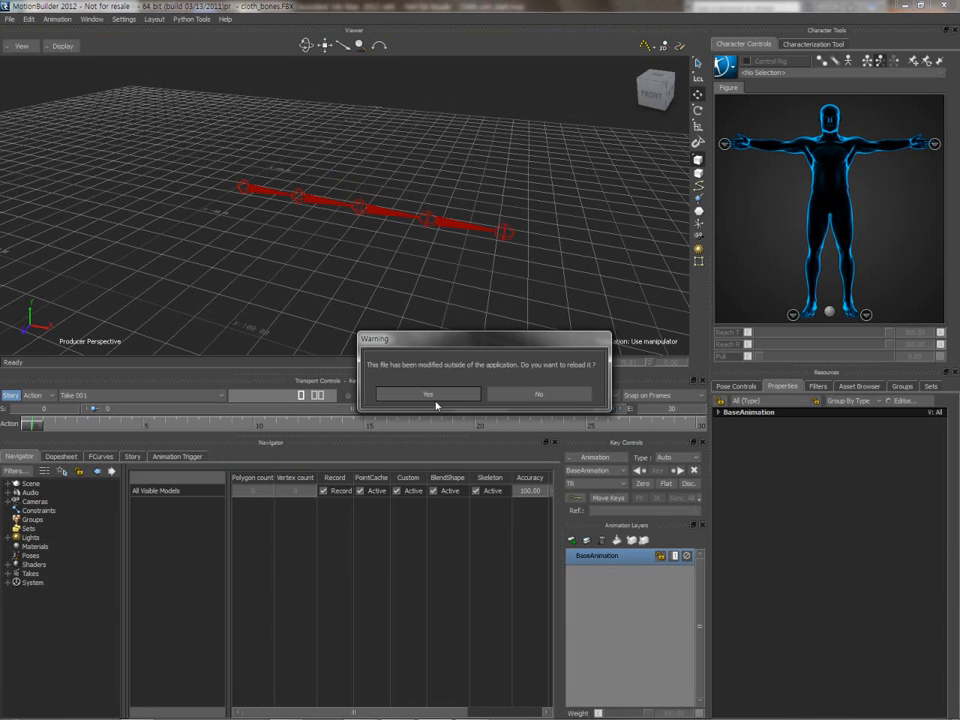
- Reload the modified cloth_bones file in MotionBuilder with the default open options, without saving the scene's changes
left_click(436, 401)
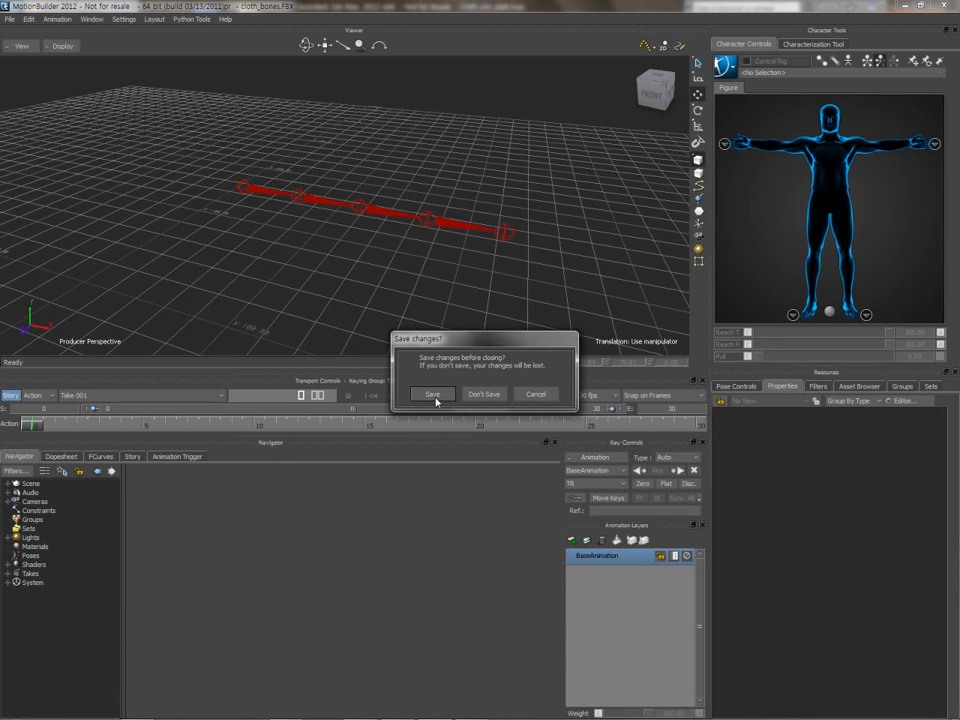
left_click(494, 398)
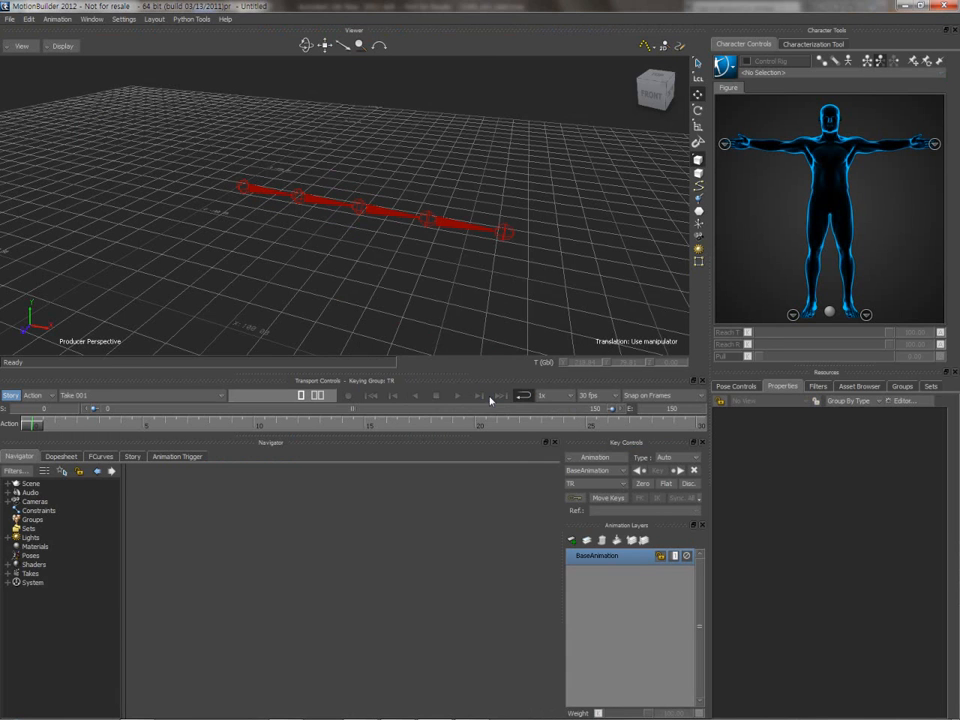
key("Return")
- Set the bones' Color RGB to red (1.00, 0.00, 0.00) and play back the imported animation
left_click_drag(892, 496, 776, 504)
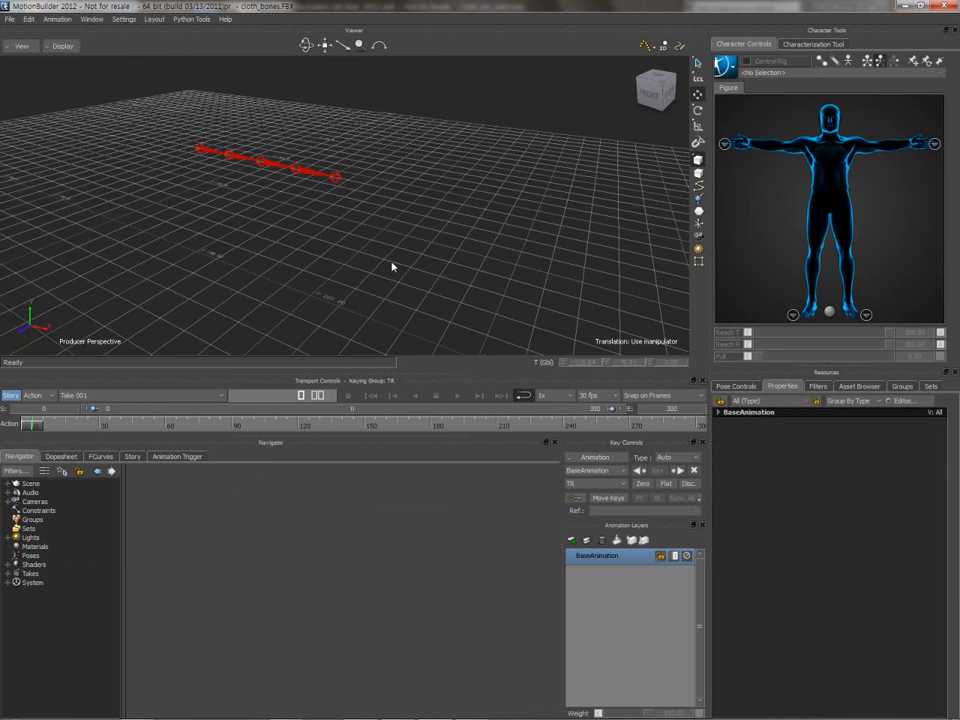
left_click_drag(392, 266, 424, 420, "ctrl+shift")
left_click(454, 398)
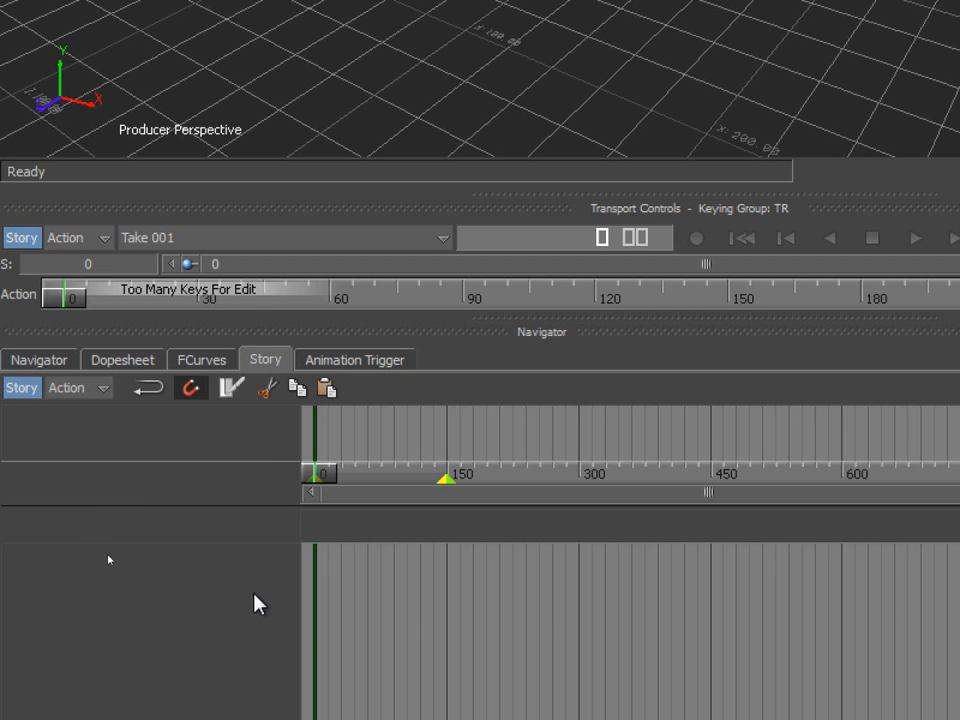
- Insert a Generic Animation Track in the Story action timeline and assign all five bones as its track content
left_click_drag(252, 506, 248, 330)
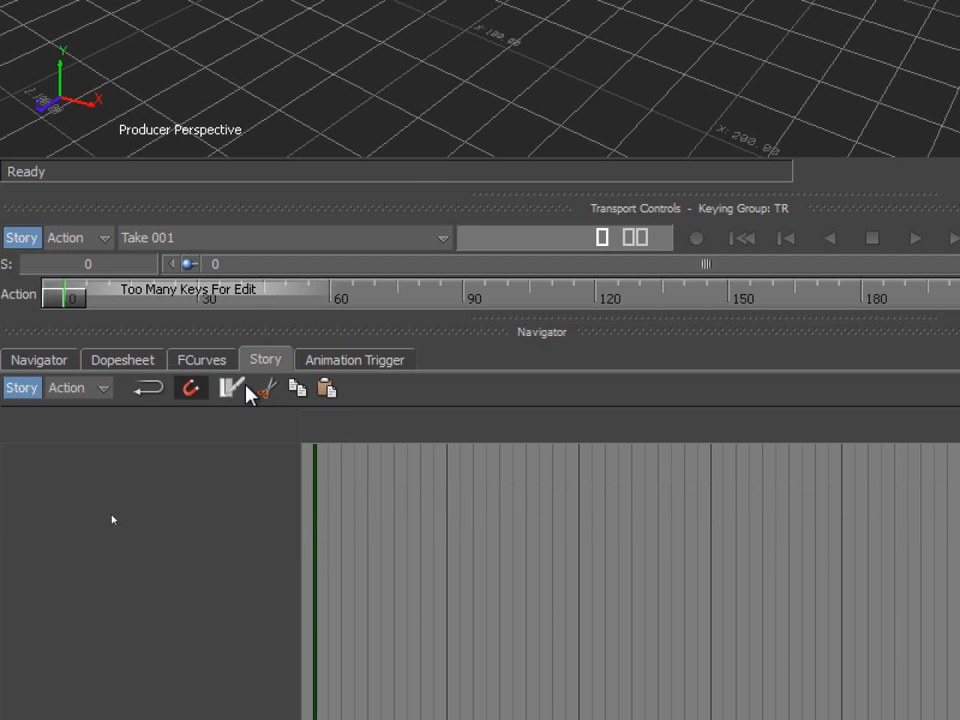
right_click(214, 524)
mouse_move(320, 150)
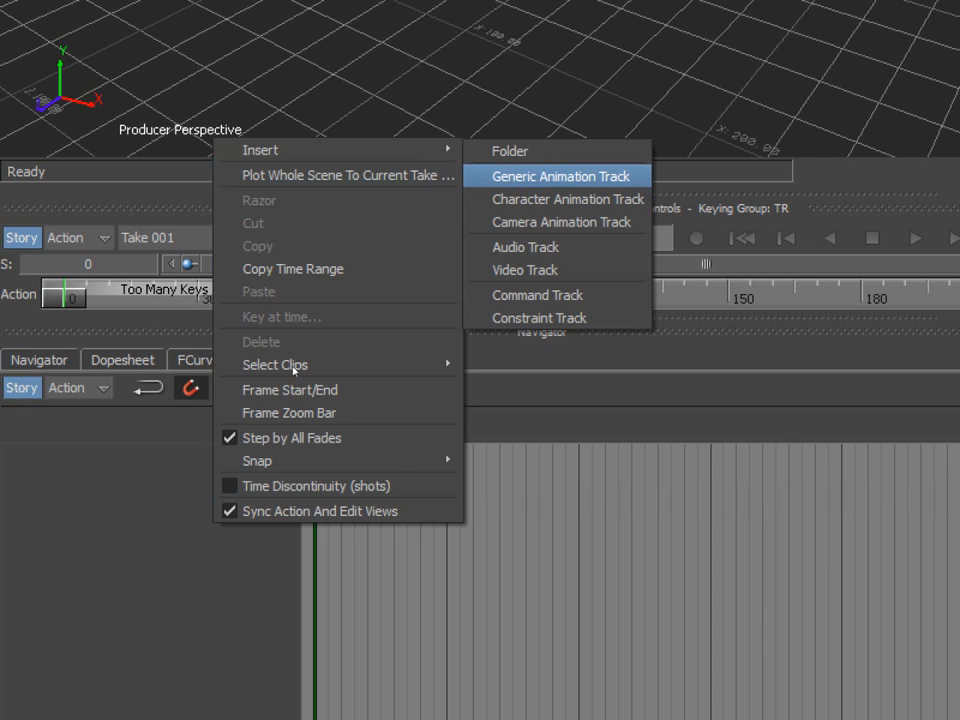
left_click(582, 177)
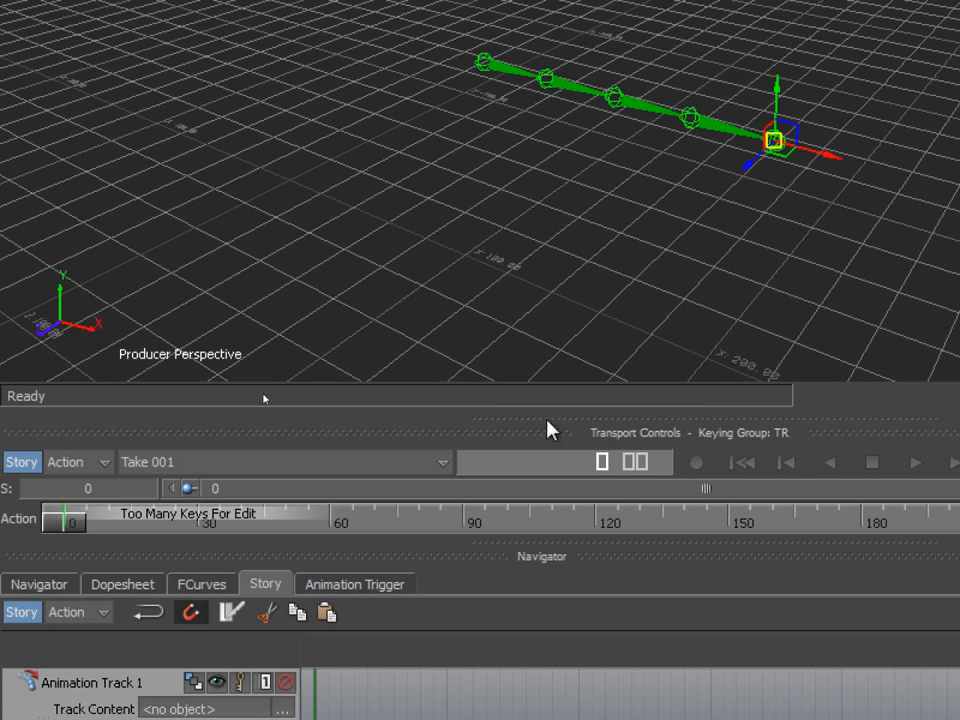
left_click_drag(511, 275, 253, 704, "alt")
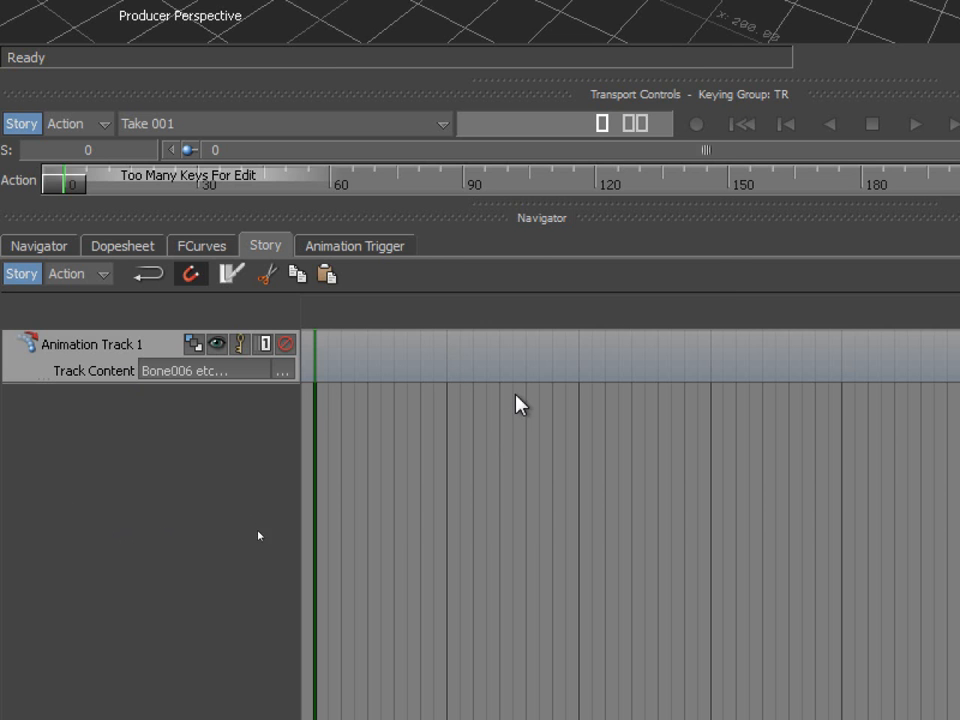
- Insert the current take as a clip on Animation Track 1 and frame the clip in the timeline
right_click(453, 369)
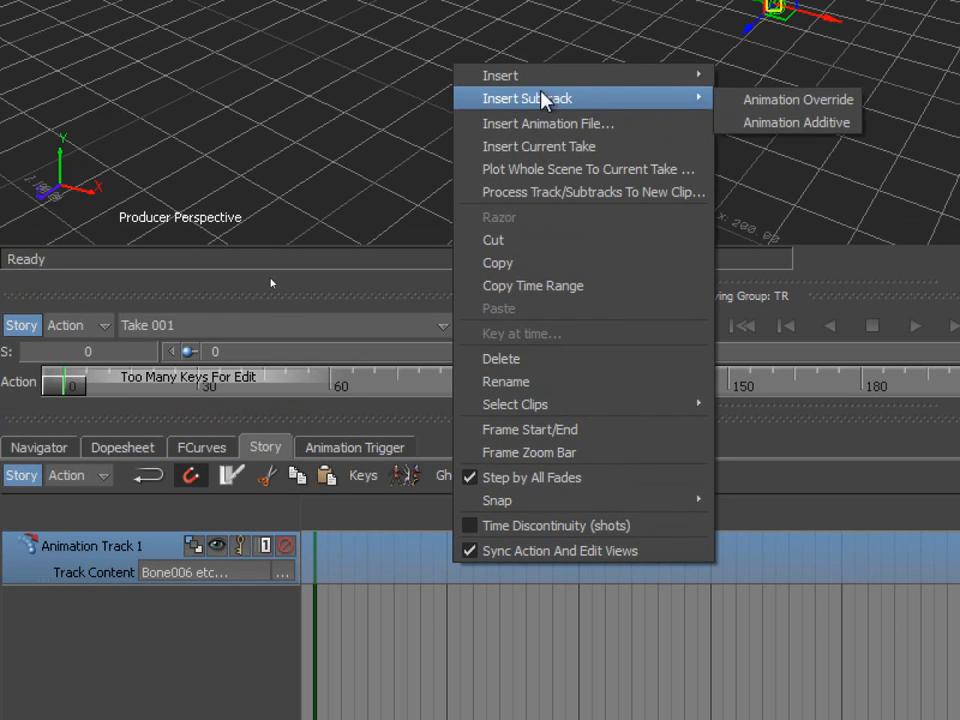
left_click(551, 155)
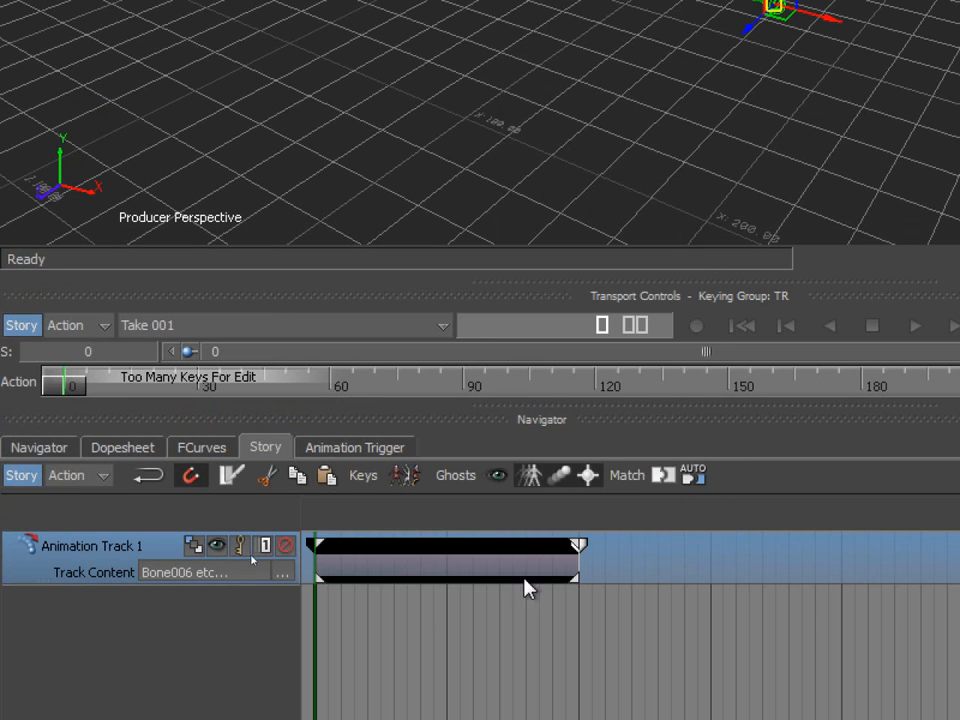
left_click(486, 572)
key("a")
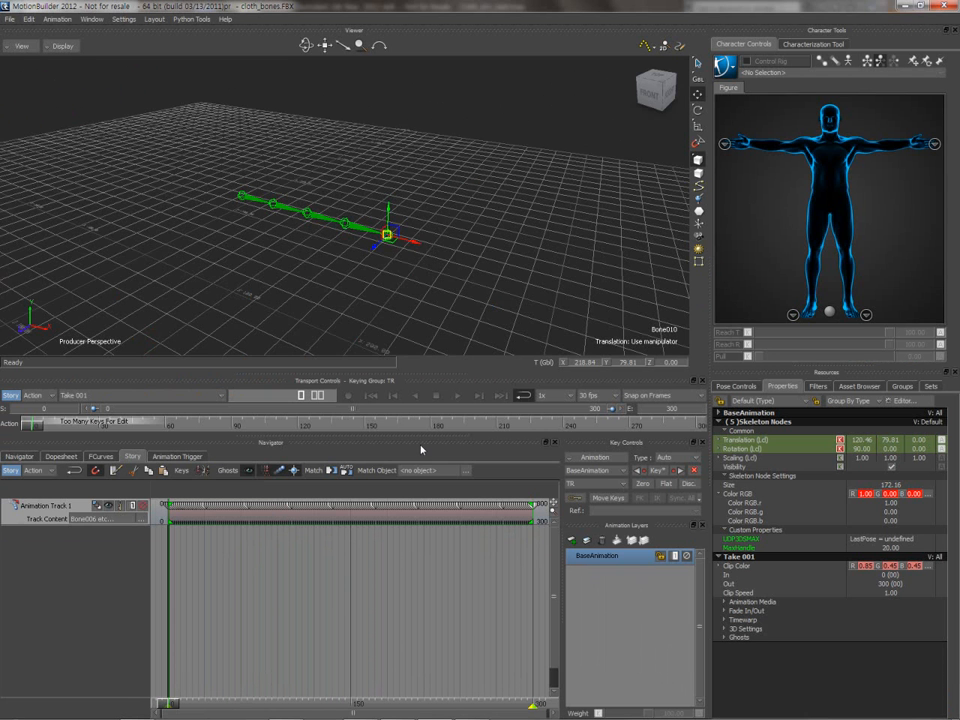
- Split the viewer into four views with one showing the Top view, and scrub through the bone chain's animation
mouse_move(39, 428)
left_mouse_down()
mouse_move(566, 475)
mouse_move(491, 482)
mouse_move(35, 440)
left_mouse_up()
key("ctrl+4")
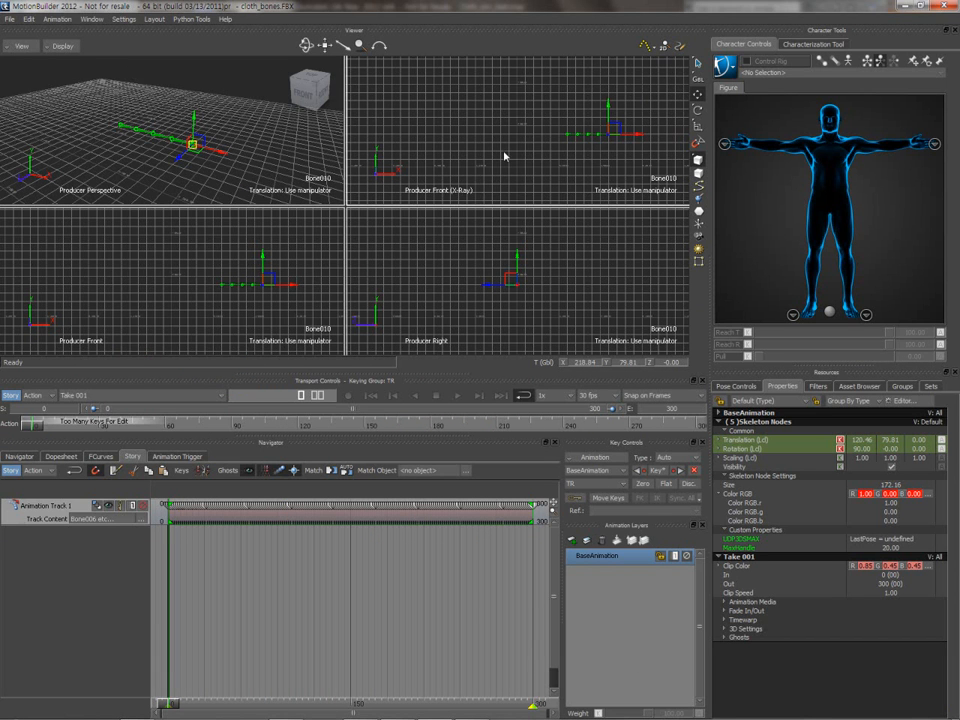
key("ctrl+t")
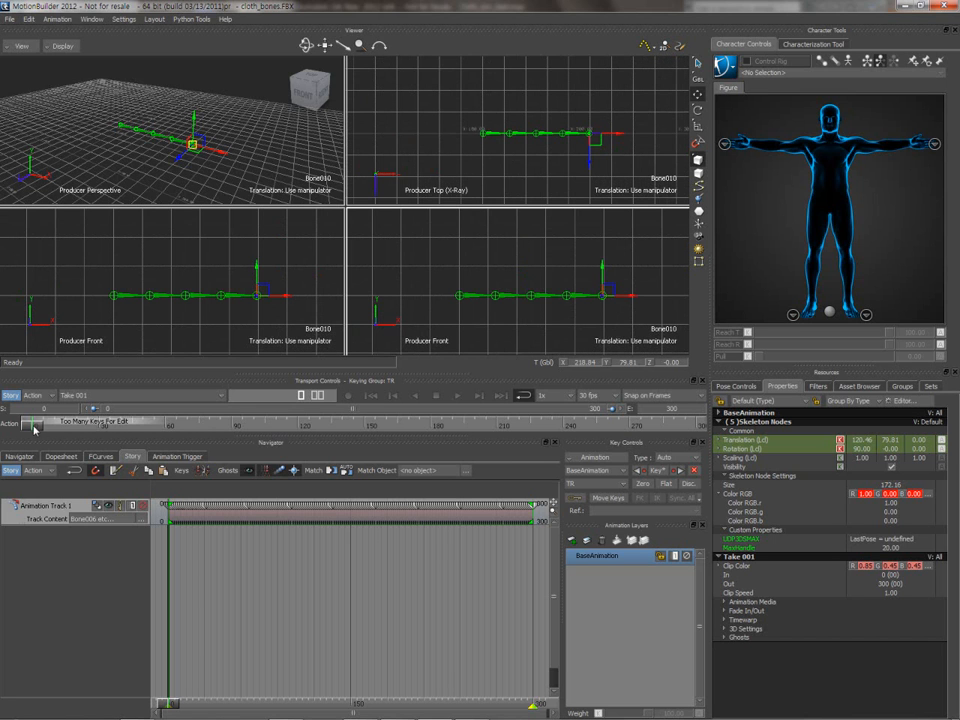
left_click_drag(34, 429, 178, 428)
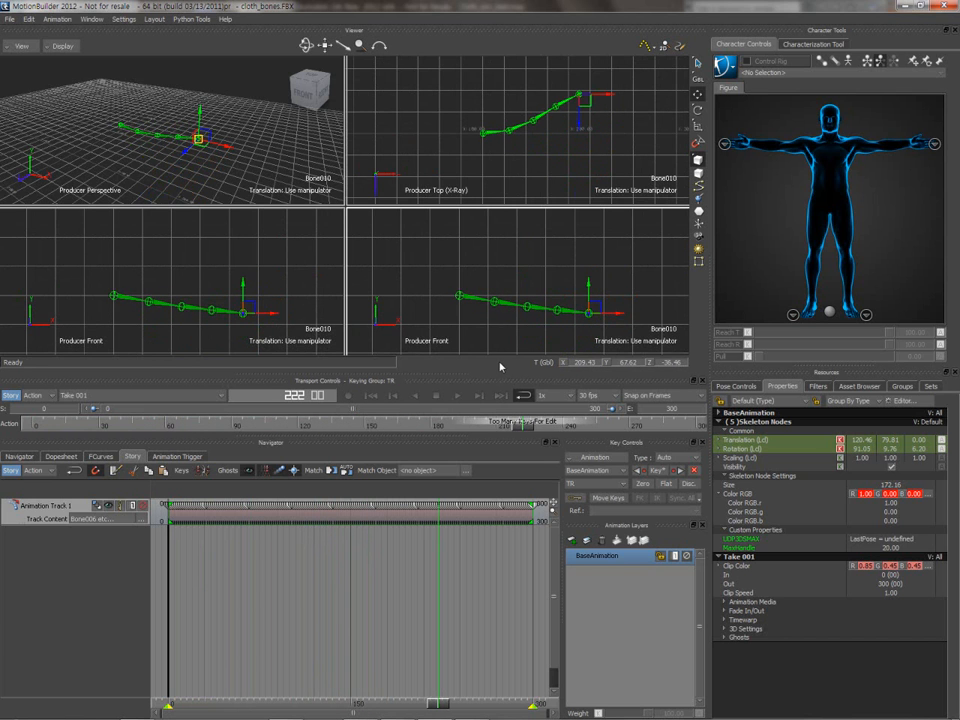
left_click_drag(522, 425, 392, 422)
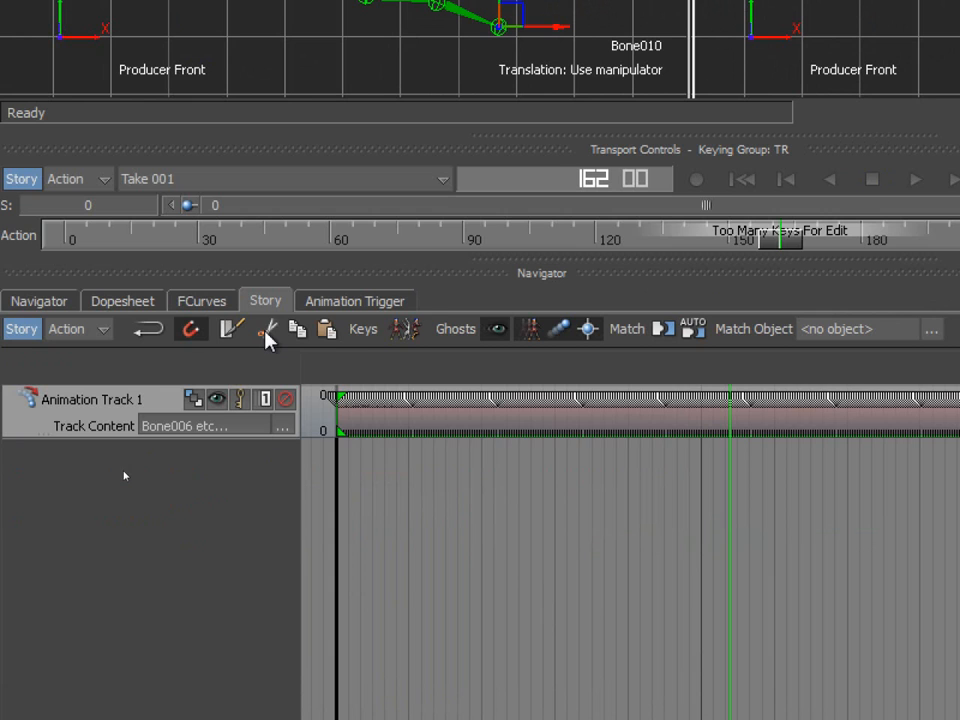
- Split the clip on Animation Track 1 with the Razor at frame 162 and again at frame 198
left_click(130, 472)
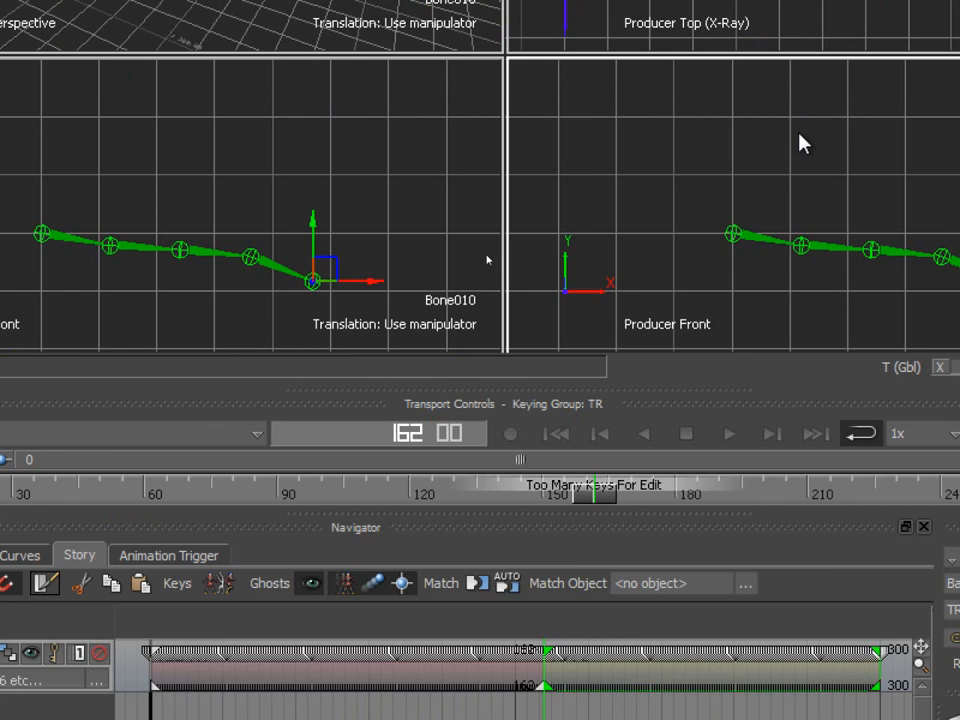
left_click_drag(598, 491, 620, 493)
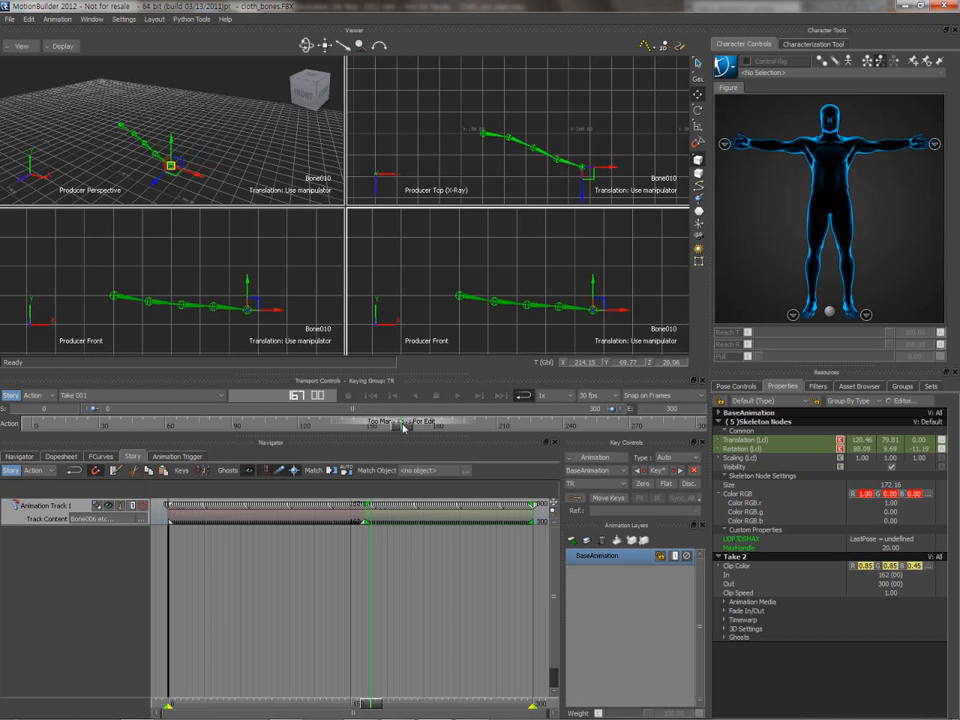
left_click_drag(403, 427, 464, 433)
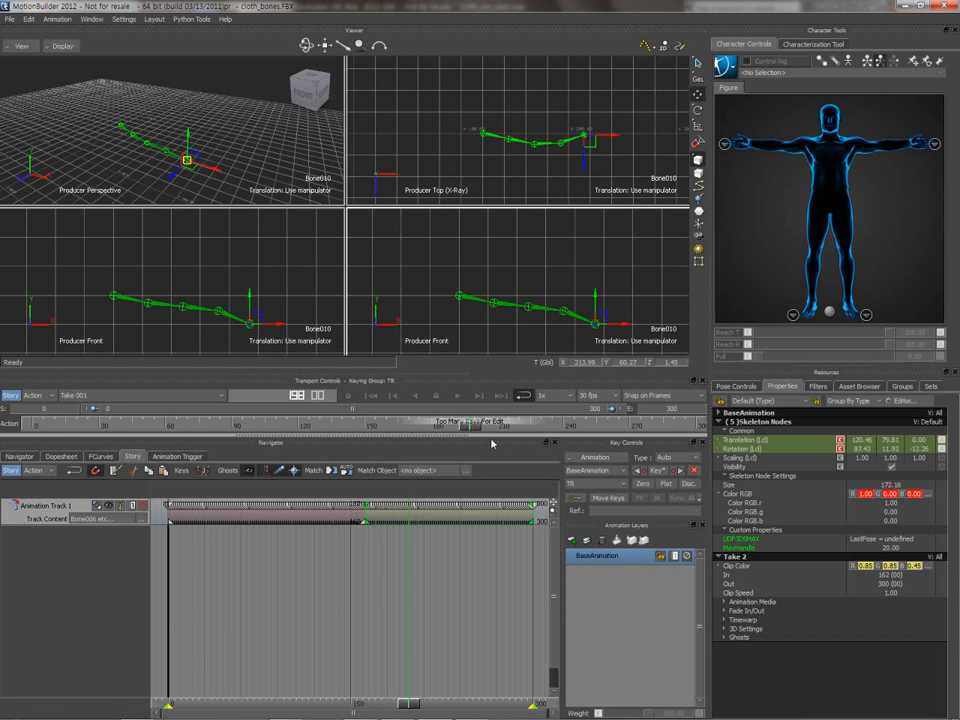
left_click(116, 470)
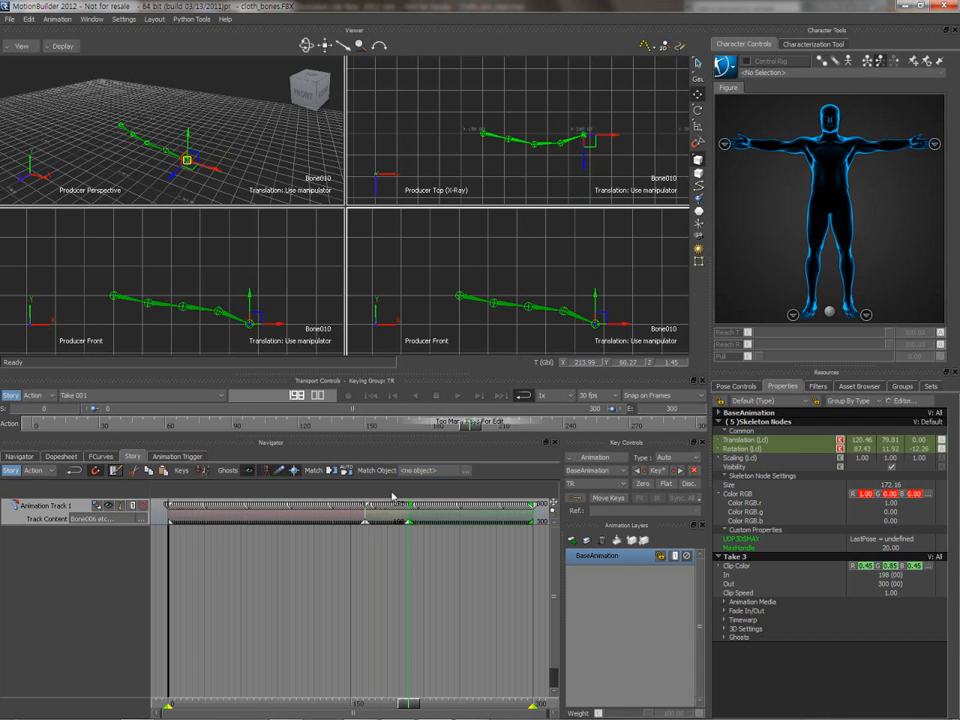
- Delete the first and last clip pieces and move the remaining middle clip to start at frame 0
left_click(327, 514)
key("Delete")
left_click(424, 513)
key("Delete")
left_click_drag(385, 515, 187, 515)
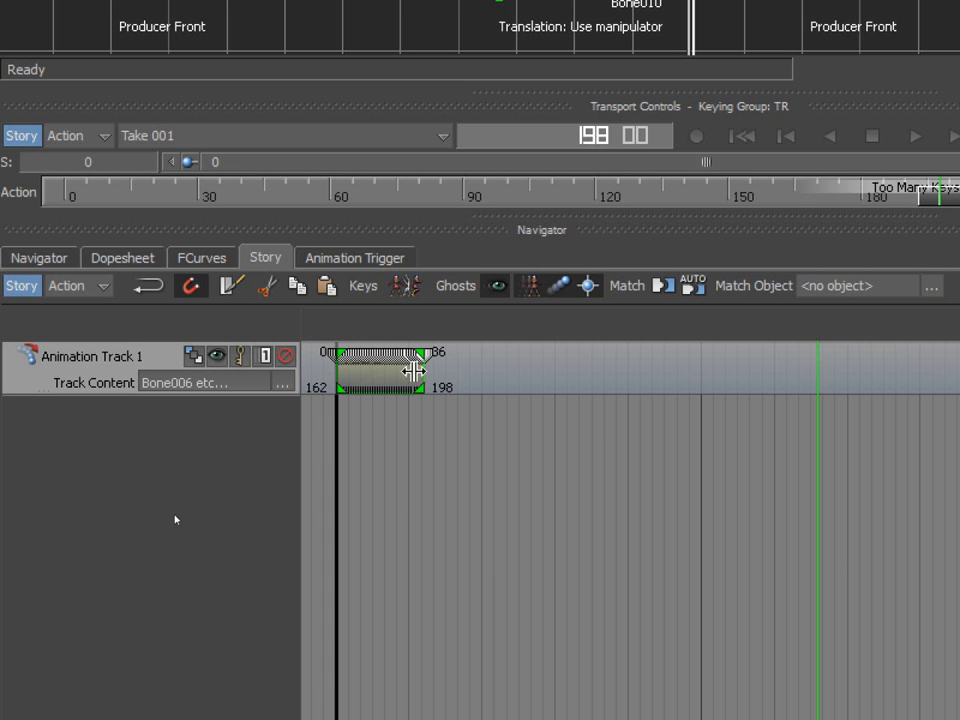
- Frame the time range to the remaining clip, from frame 0 to 36, and play back the loop
right_click(383, 379)
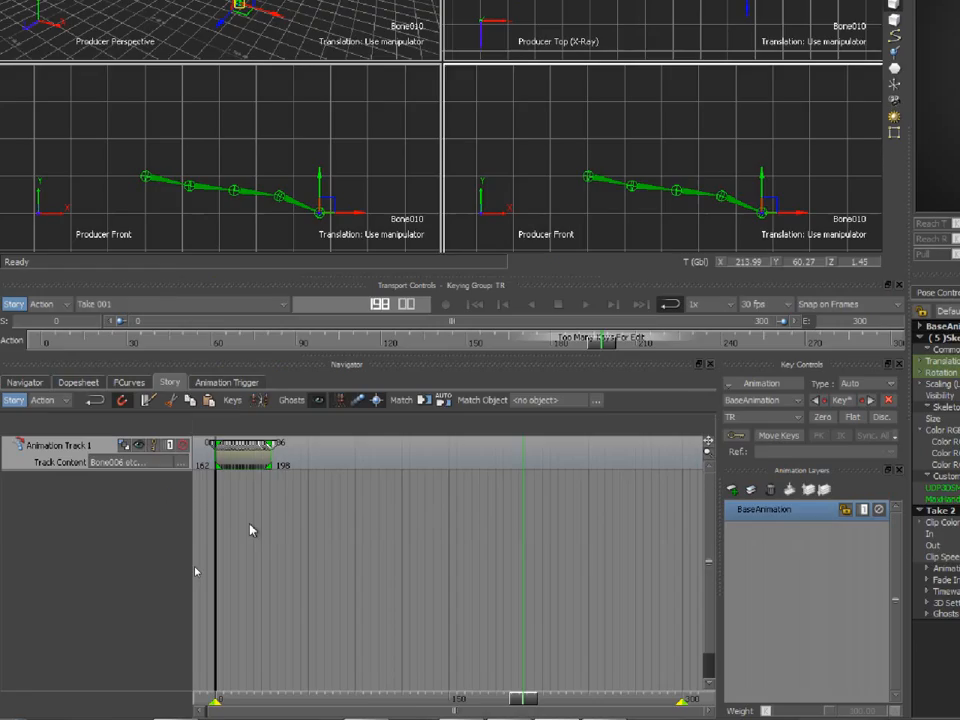
left_click(239, 451)
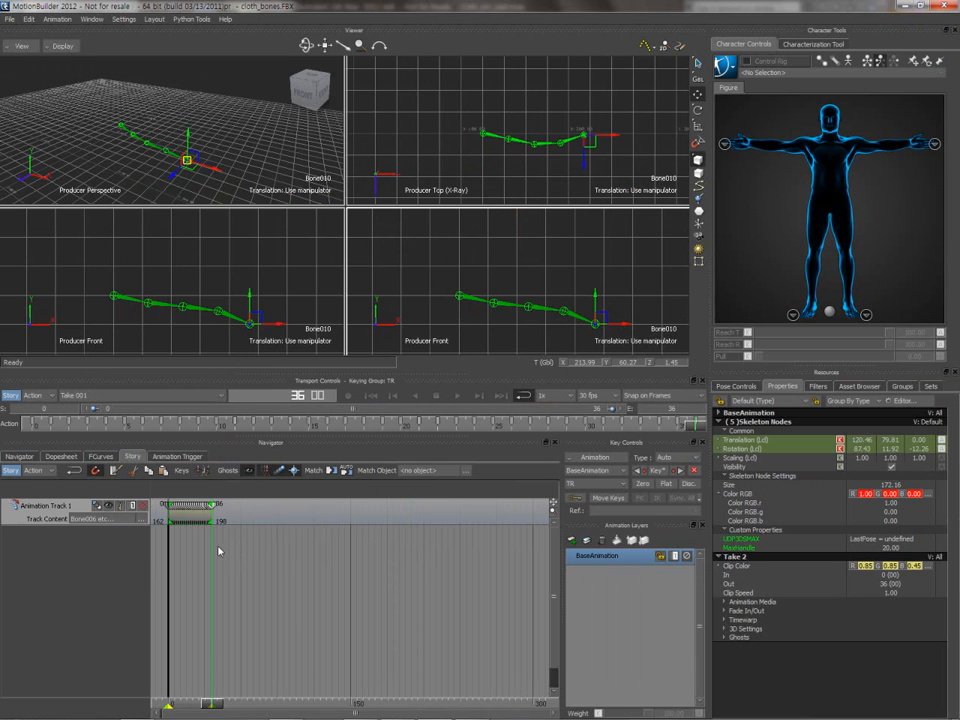
left_click_drag(532, 704, 47, 660)
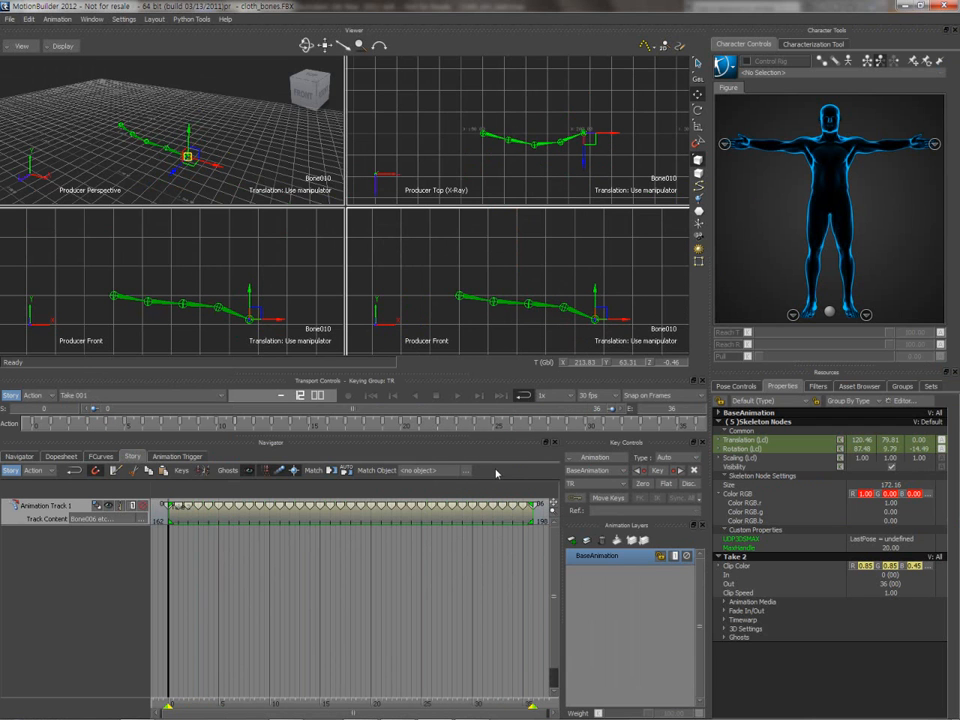
left_click(459, 397)
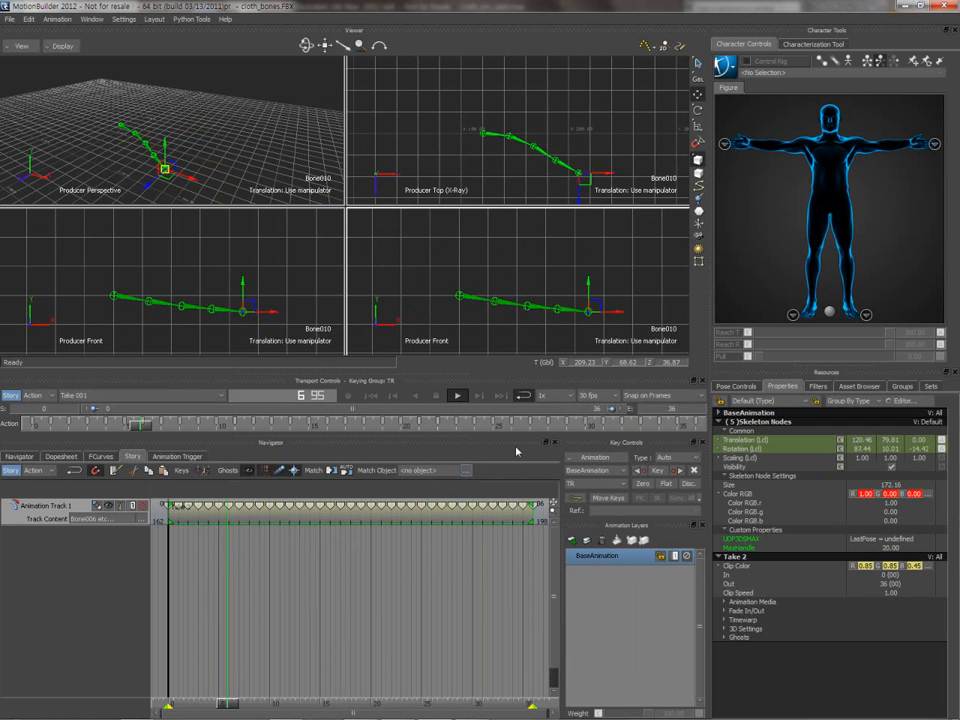
left_click(466, 397)
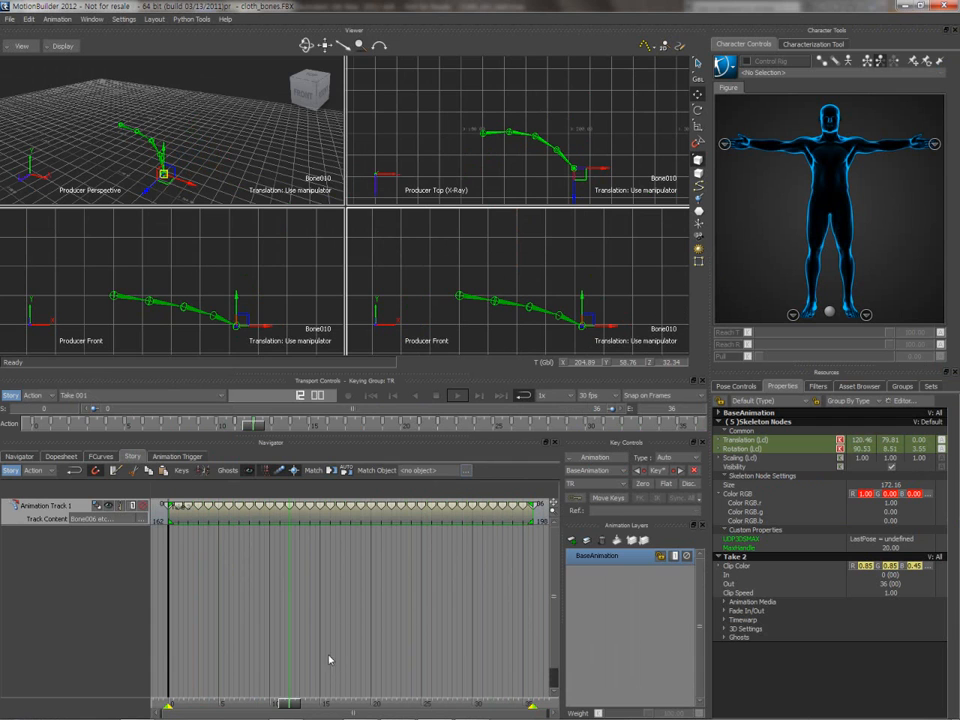
- Plot the whole scene to the current take on frame at 30 FPS, with the Unroll rotation filter and Constant Key Reducer
right_click(386, 520)
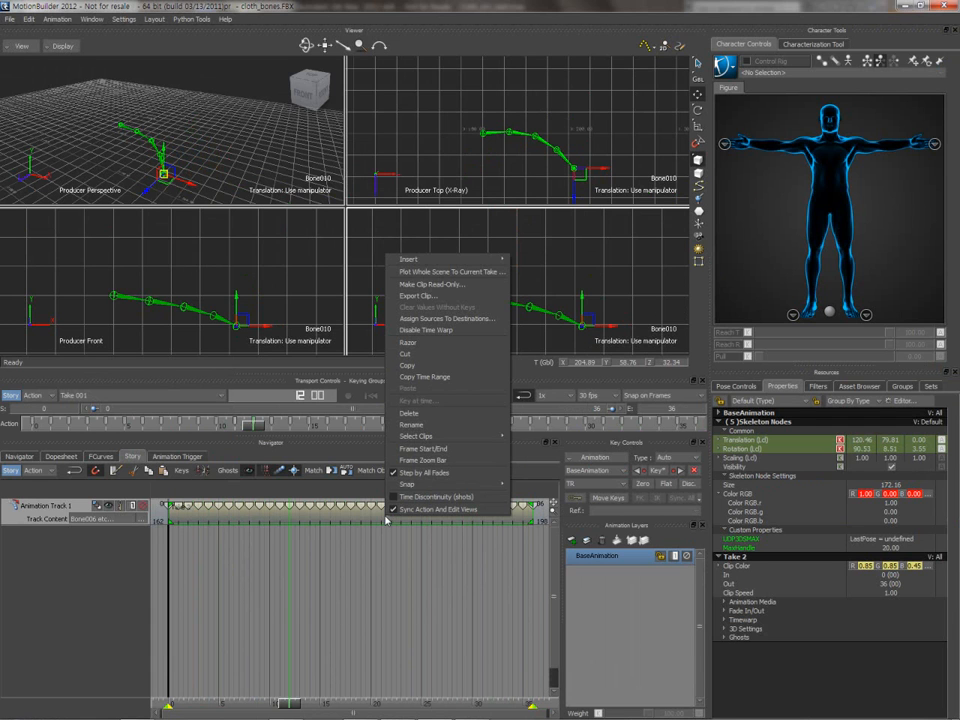
key("ctrl+4")
right_click(386, 518)
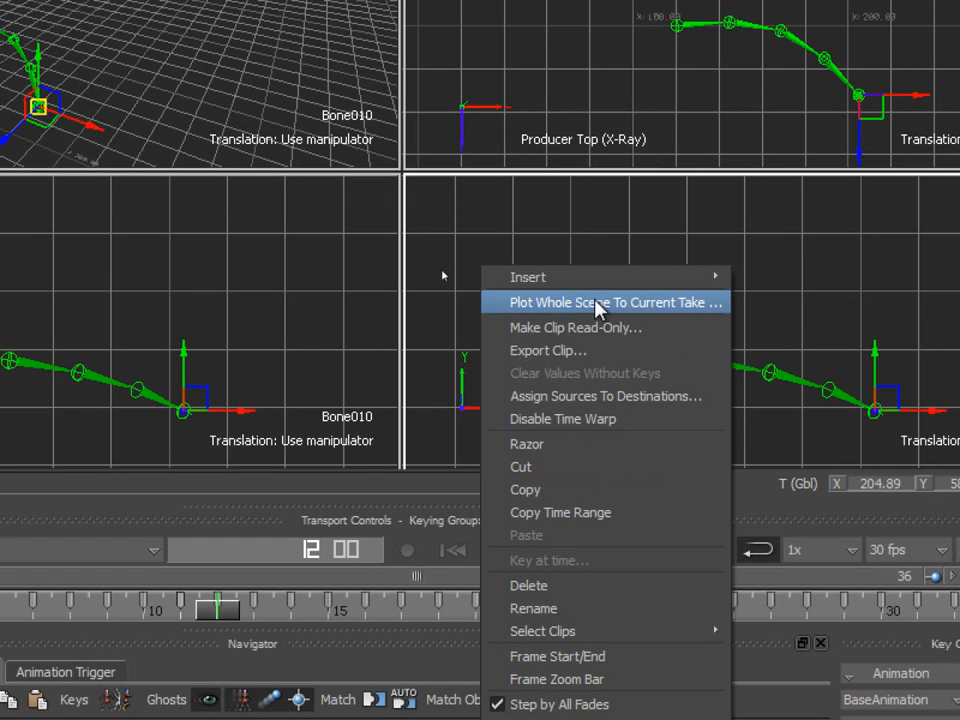
left_click(597, 303)
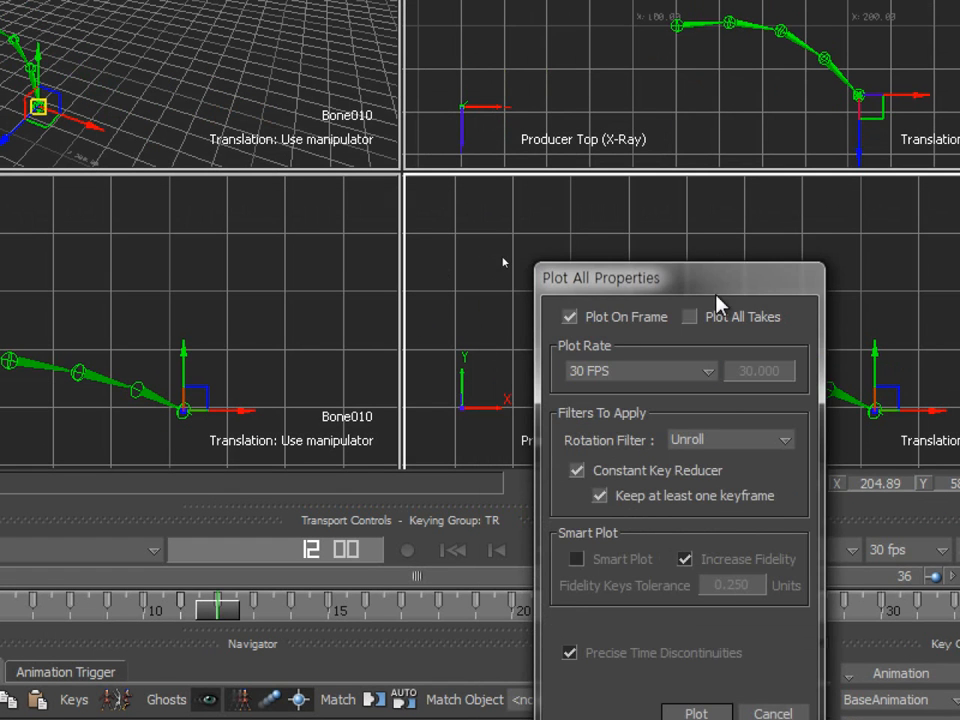
left_click_drag(716, 280, 694, 115)
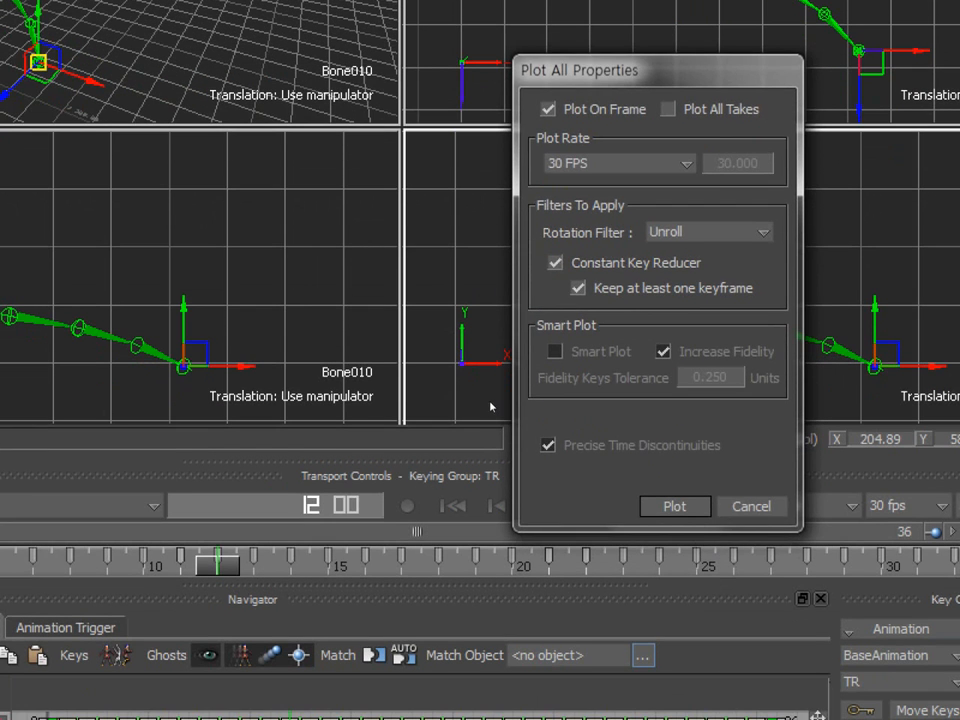
left_click(655, 510)
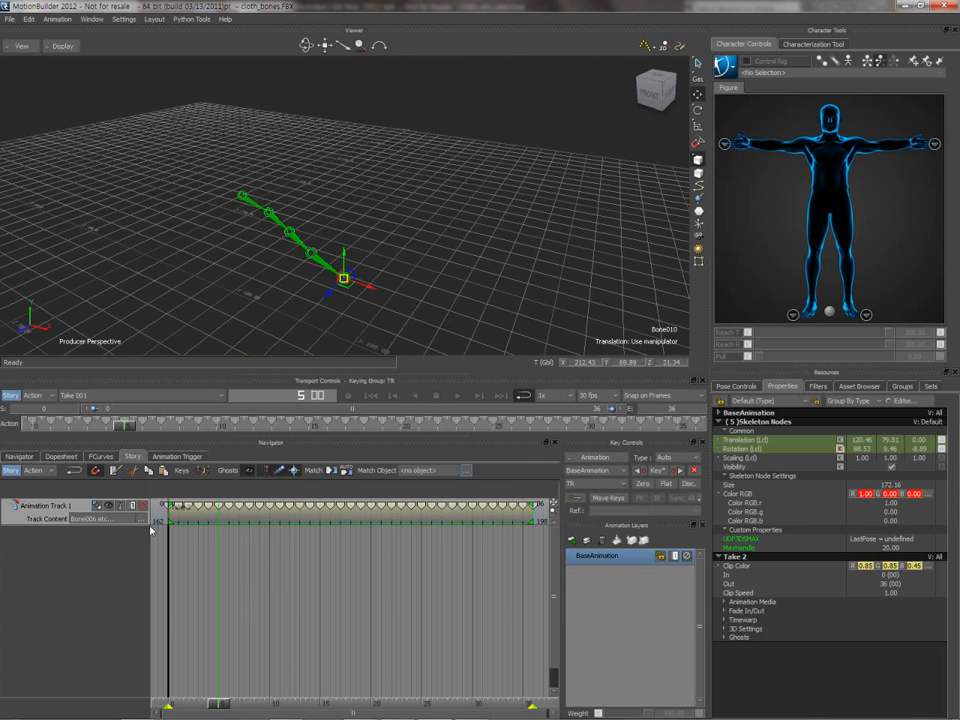
- Delete Animation Track 1 from the Story timeline and add a new animation layer above BaseAnimation at frame 0
right_click(60, 508)
left_click(105, 418)
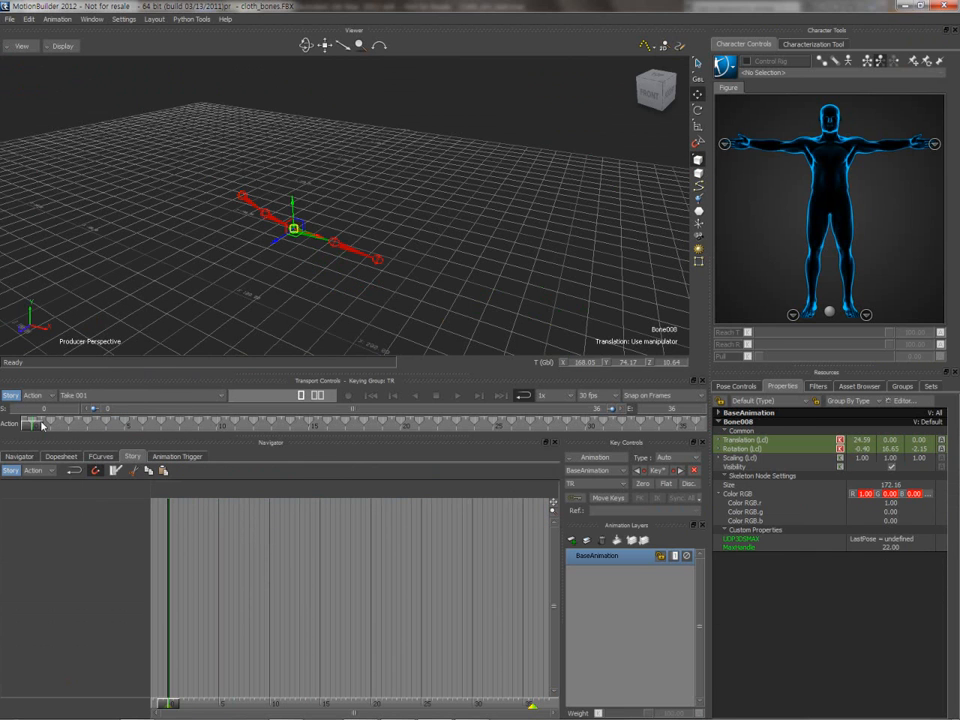
left_click_drag(41, 426, 3, 401)
left_click(573, 541)
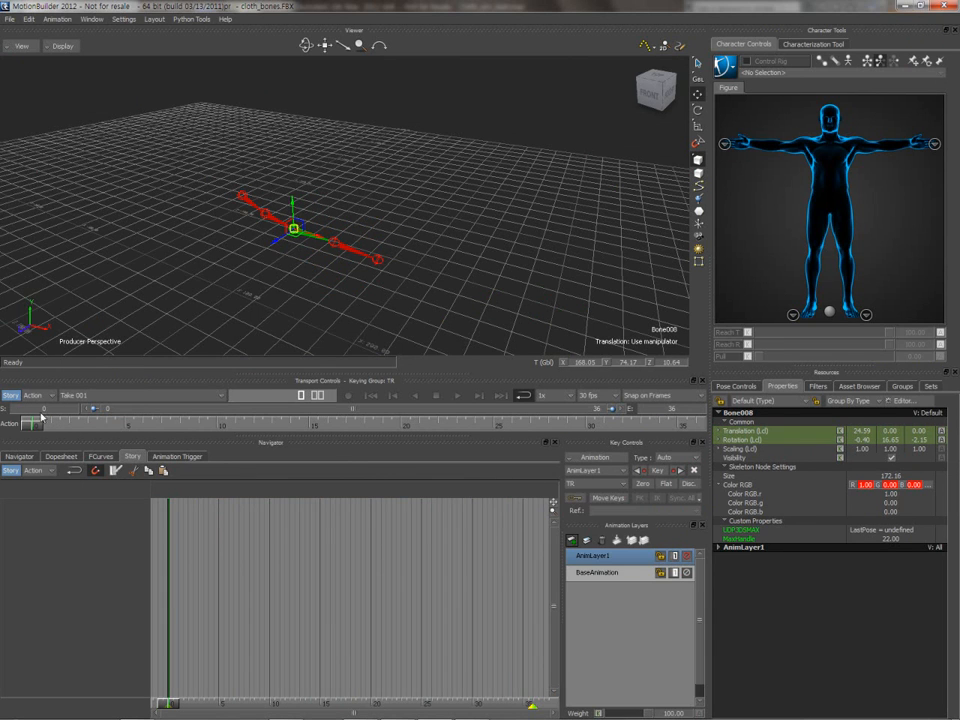
- Select all five bones of the chain and store their frame 0 pose as a new pose
left_click_drag(230, 317, 260, 297, "ctrl+shift")
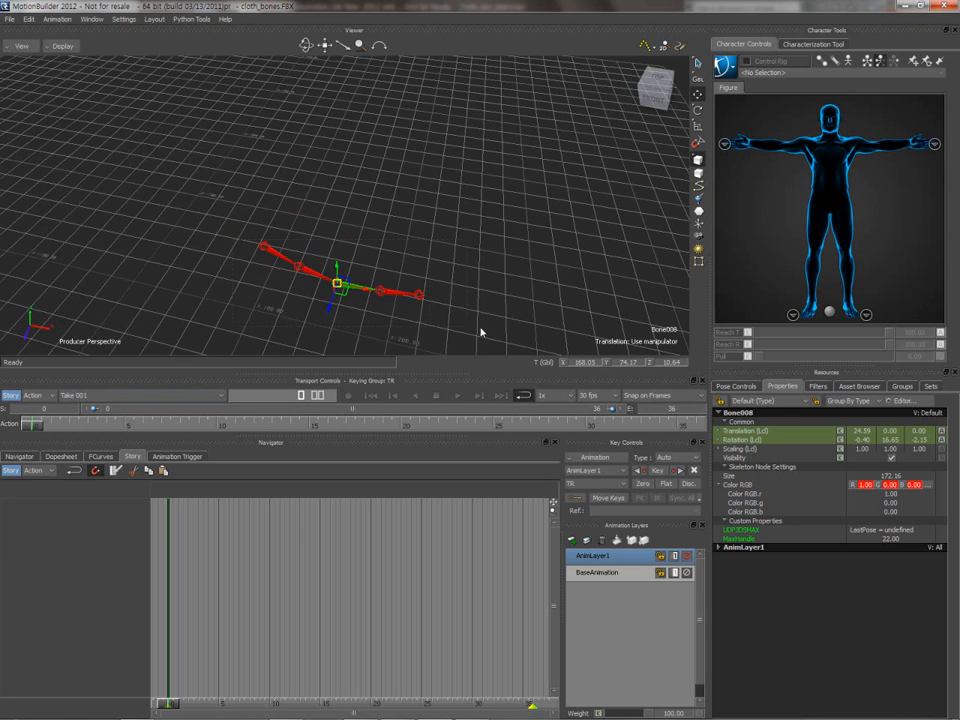
left_click_drag(465, 332, 238, 224)
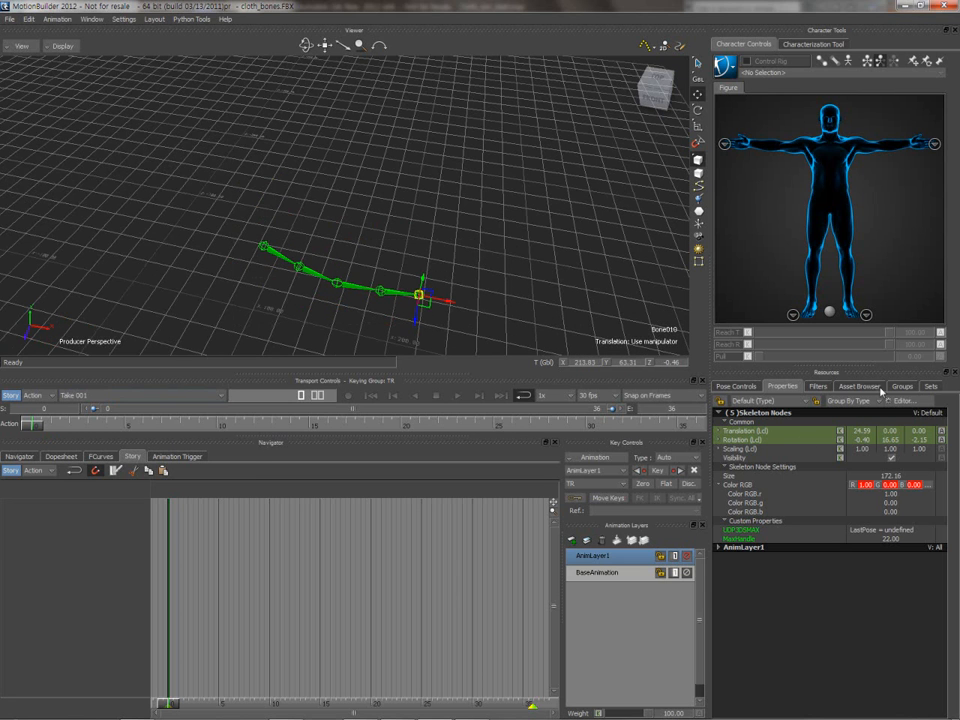
left_click(748, 388)
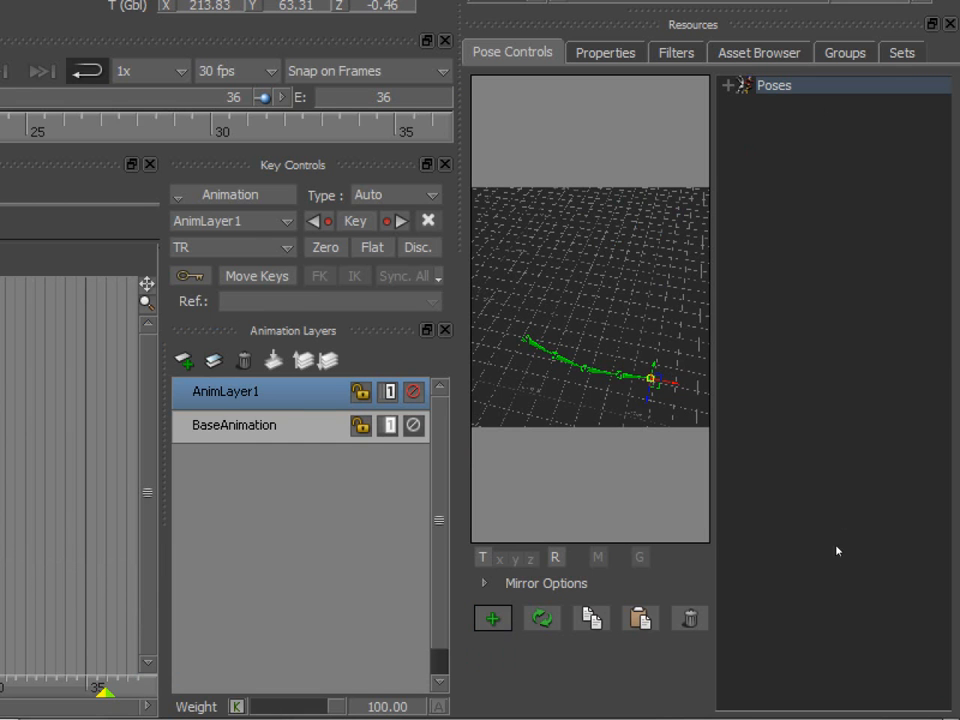
left_click(729, 85)
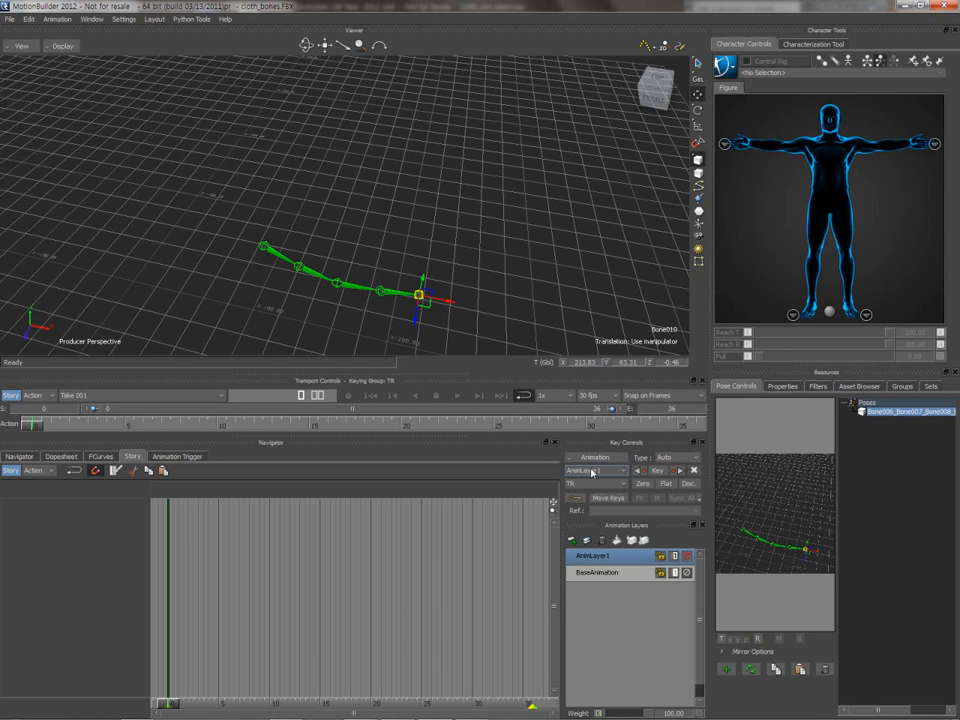
- Key the bones on AnimLayer1 at frame 0 and set a Zero key at frame 20
left_click(654, 471)
left_click_drag(33, 427, 400, 433)
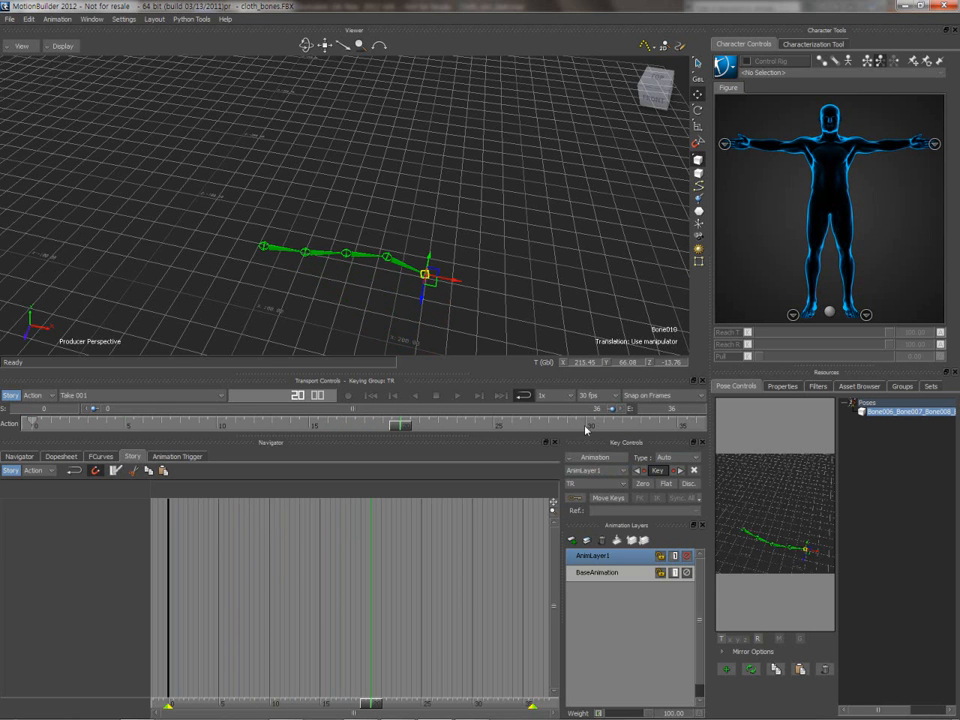
left_click(645, 484)
- Paste the stored pose onto the bones at frame 36 and key it on AnimLayer1
left_click_drag(398, 428, 722, 464)
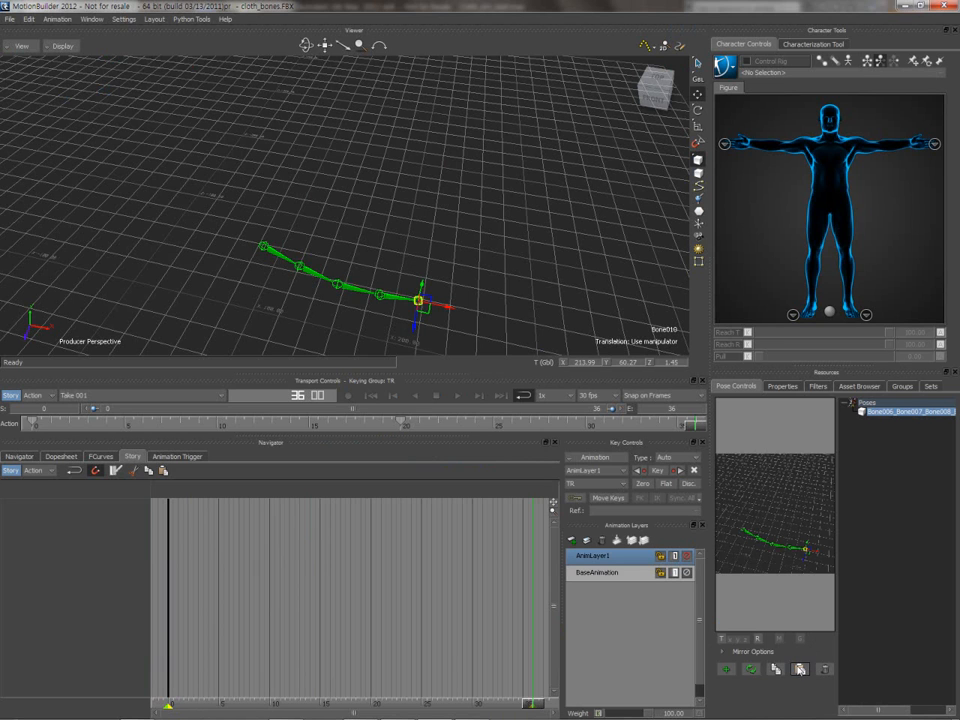
left_click(655, 472)
left_click(458, 396)
left_click(800, 669)
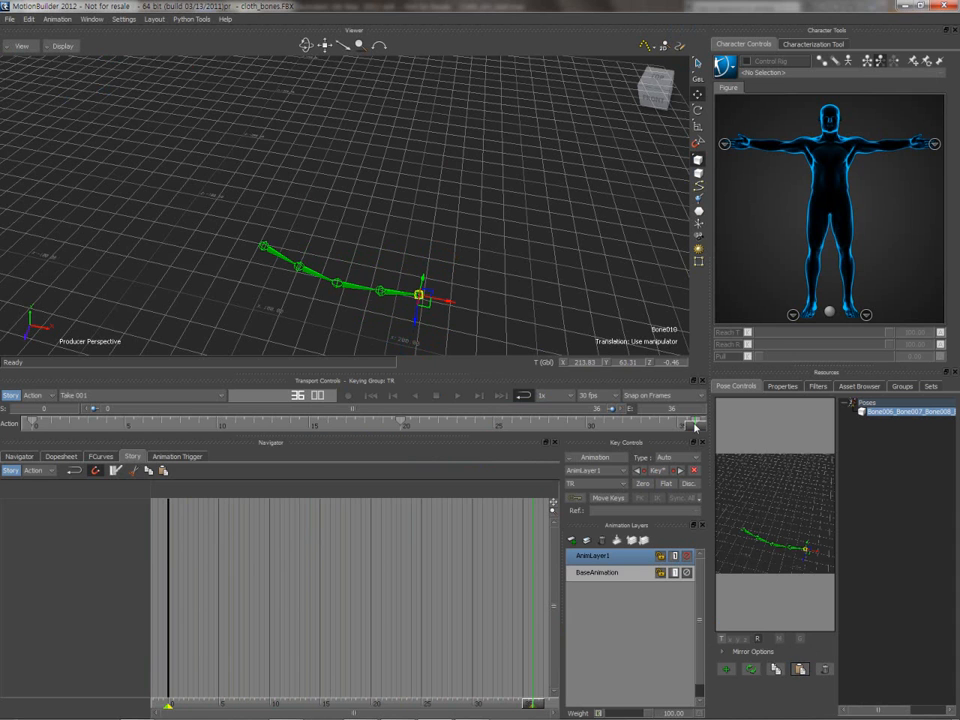
- Scrub the loop and jump between its first and last frames to compare the bones' poses
left_click_drag(697, 428, 615, 426)
left_click(502, 397)
left_click(380, 398)
left_click(499, 396)
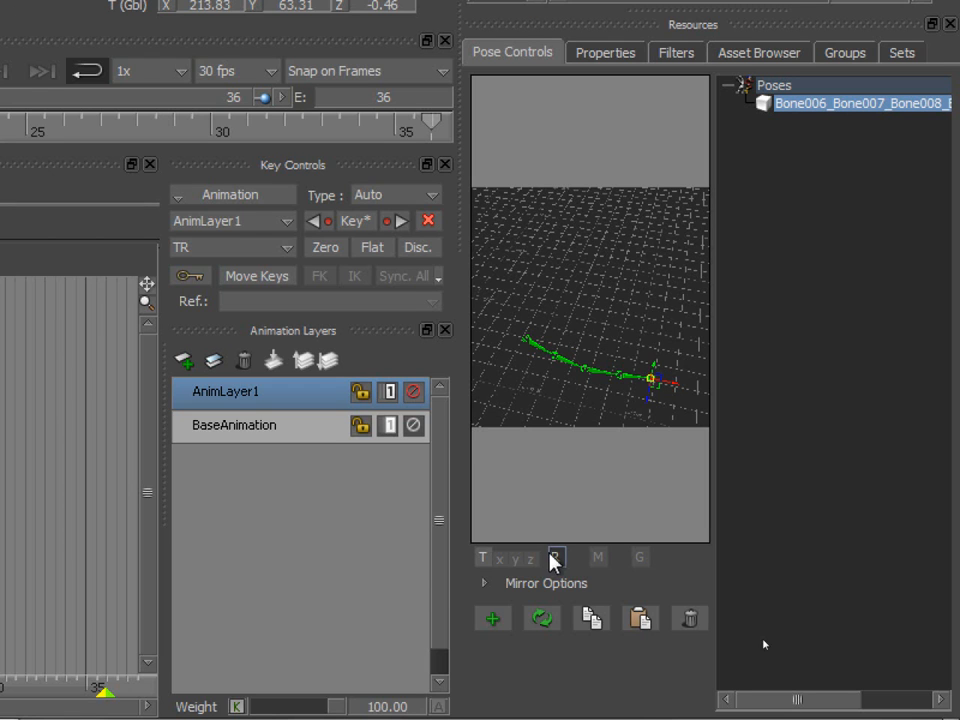
left_click(555, 558)
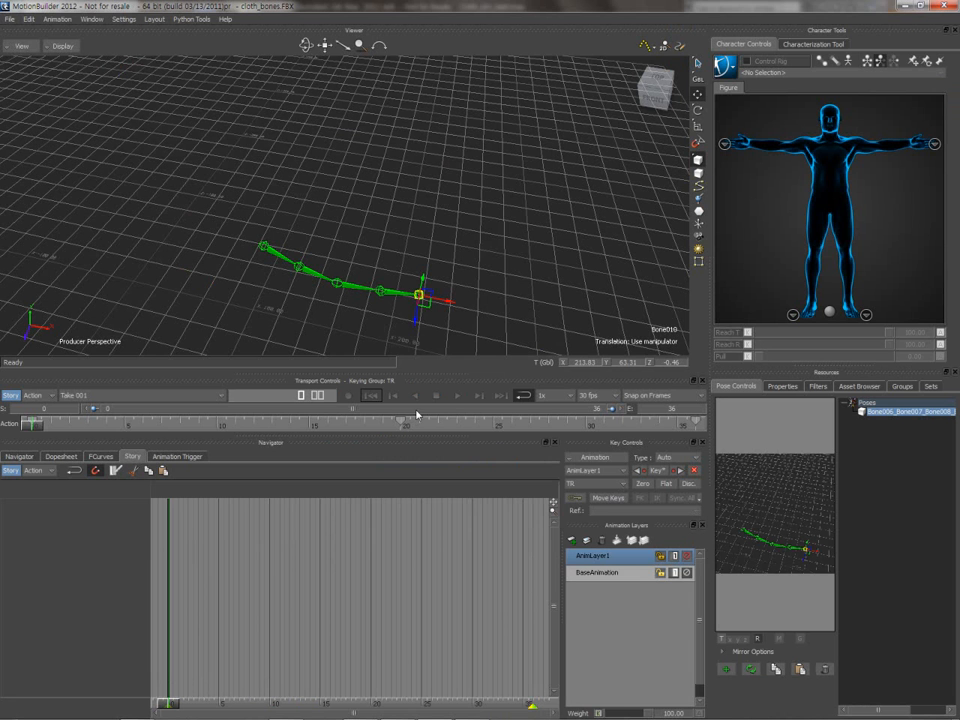
left_click(501, 397)
left_click(370, 396)
left_click(501, 397)
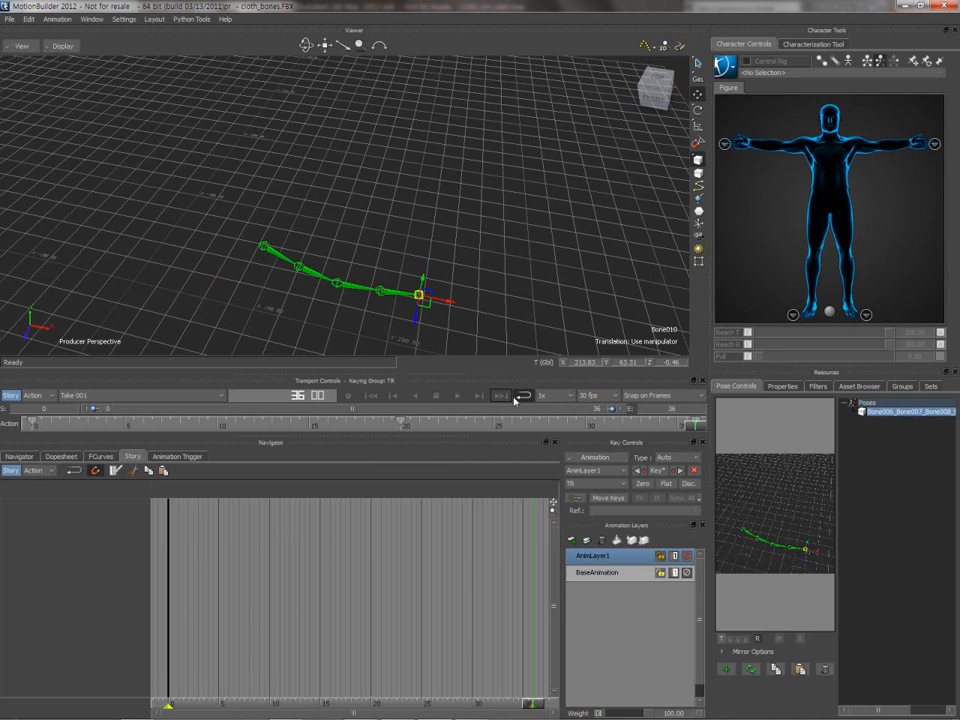
- Merge AnimLayer1 and BaseAnimation for all layers, all properties and scene objects, deleting the merged layers
left_click(610, 575)
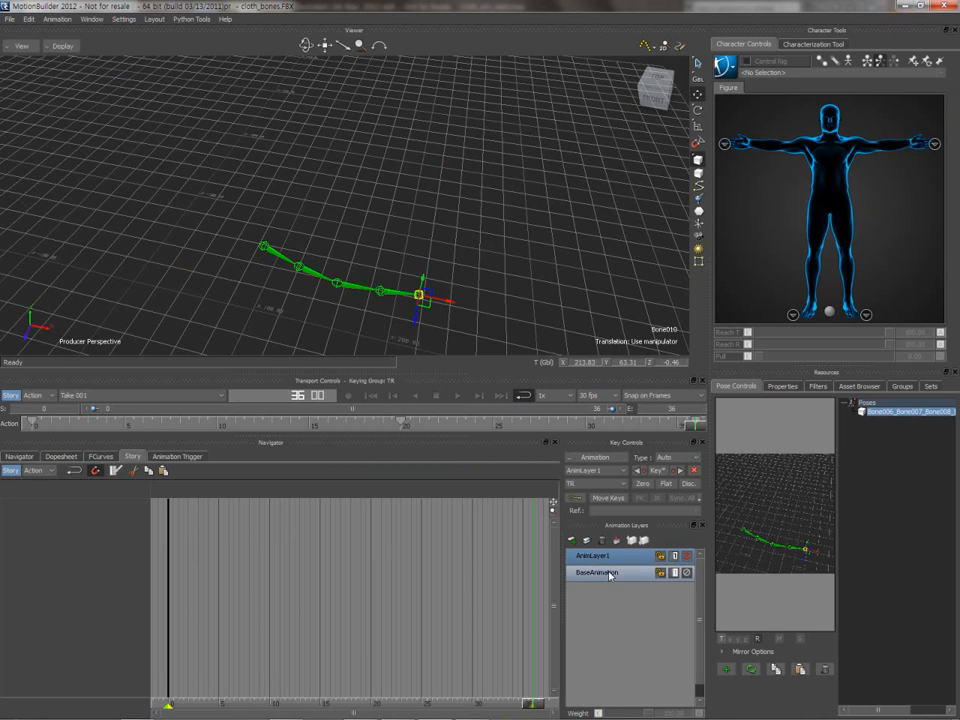
left_click(608, 553)
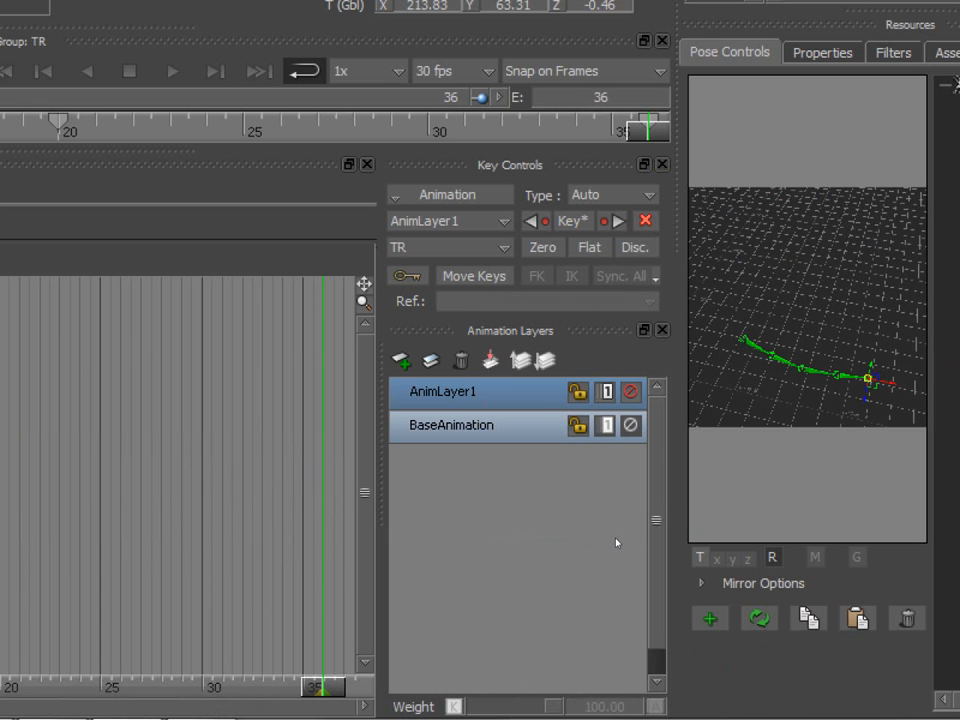
left_click(490, 362)
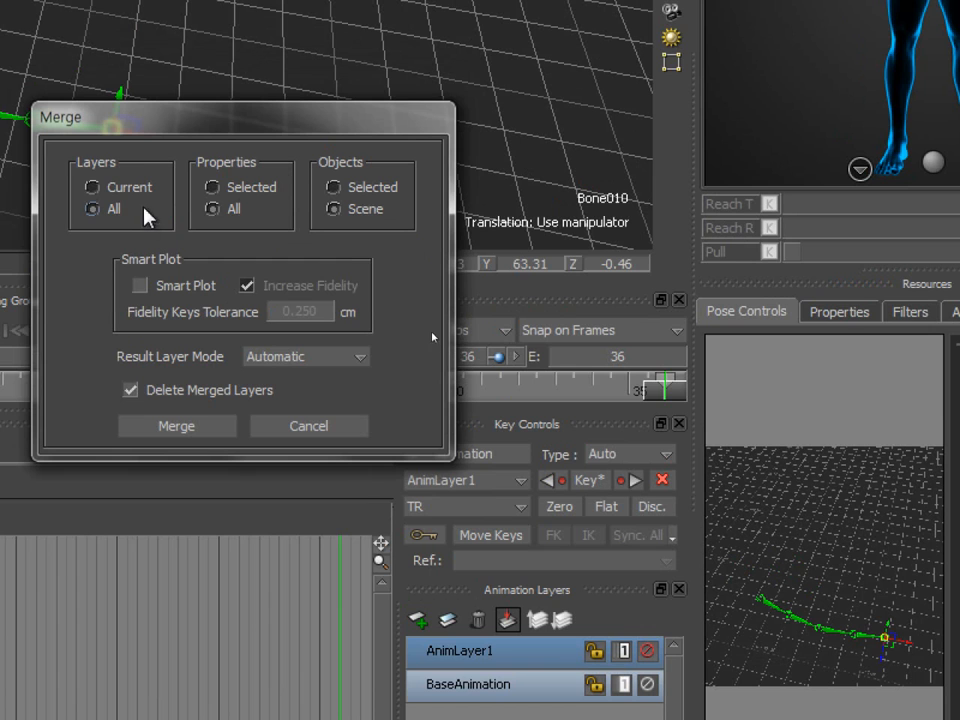
left_click(337, 209)
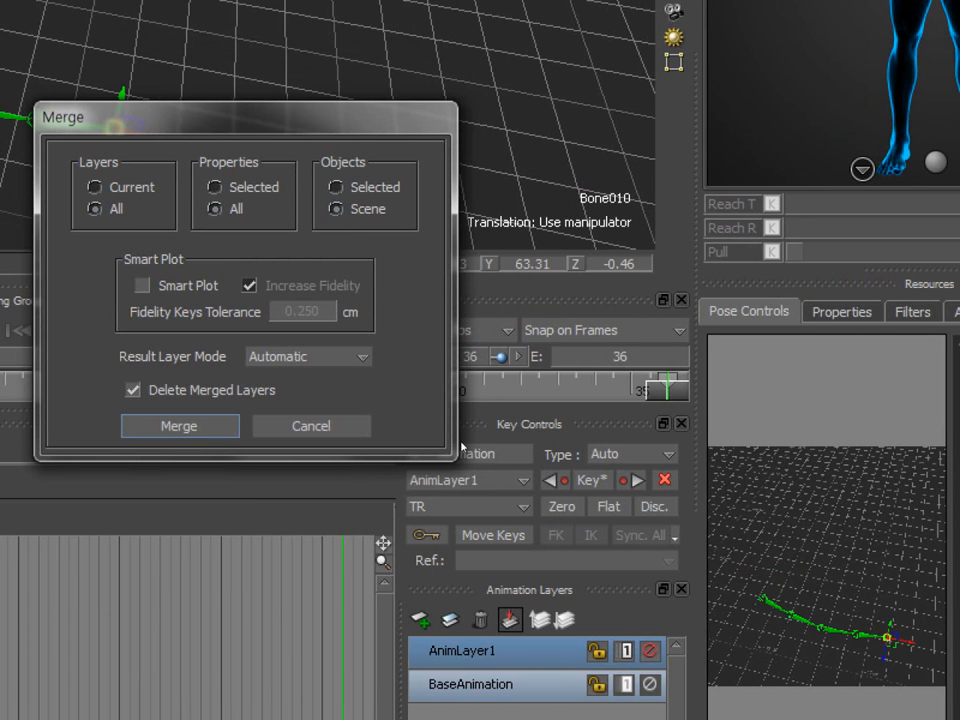
left_click(180, 426)
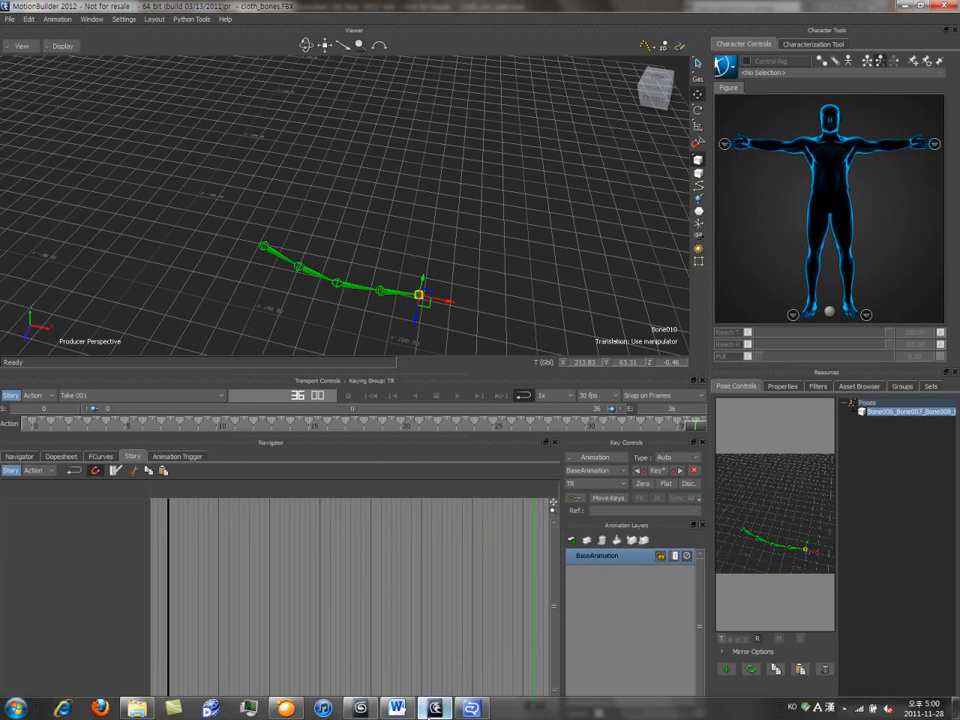
- Switch to 3ds Max and import cloth_bones.FBX from the desktop with the file content set to Update animation
left_click(362, 708)
left_click(9, 12)
mouse_move(74, 177)
left_click(120, 55)
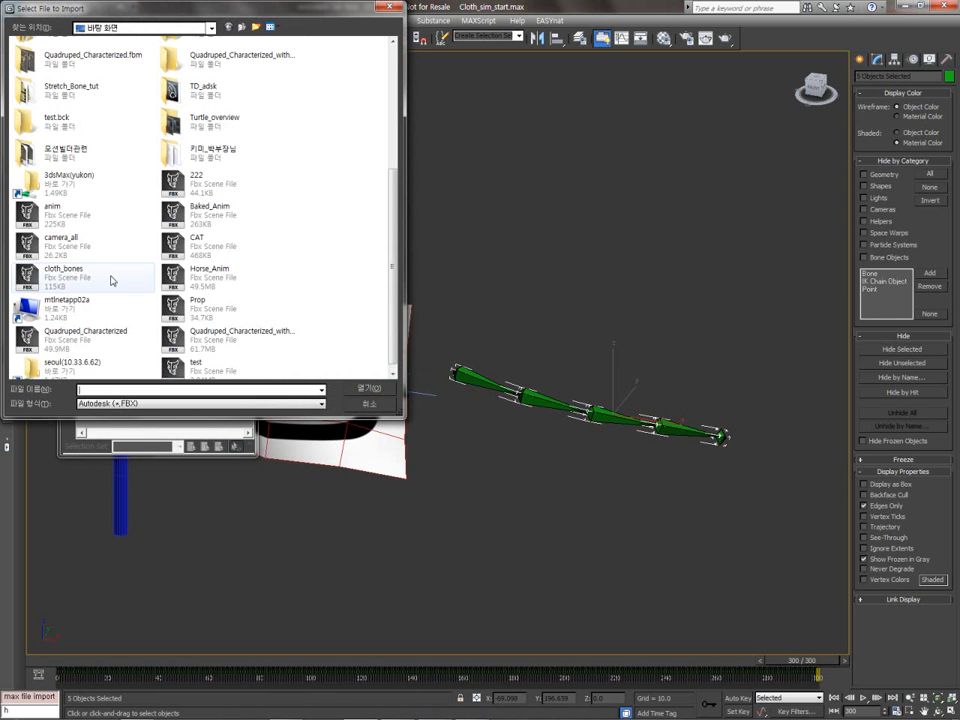
left_click(76, 281)
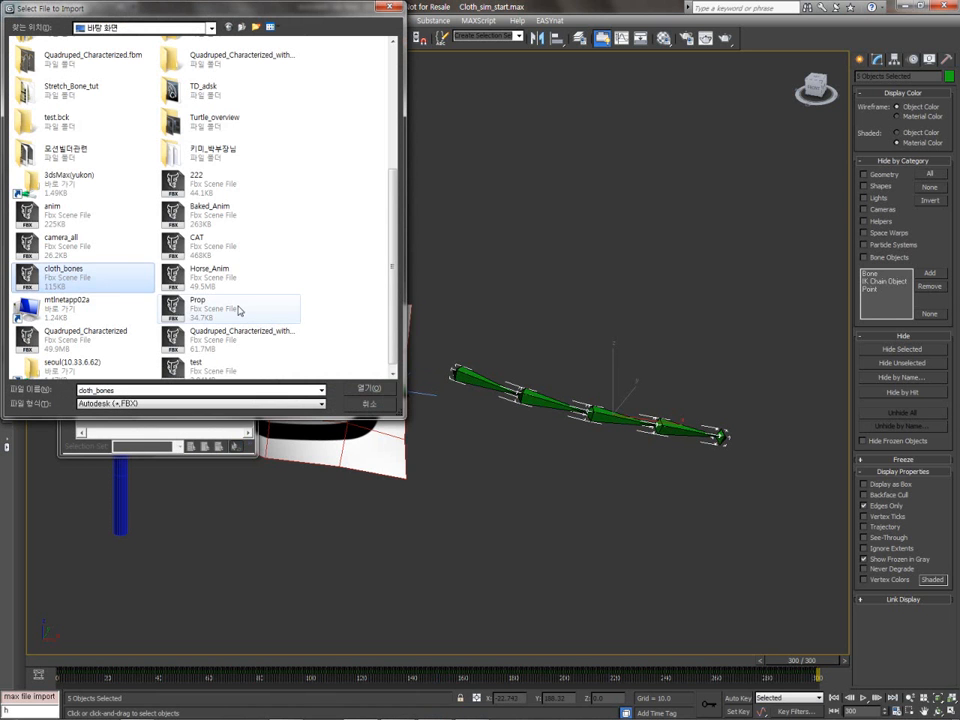
left_click(358, 393)
left_click(645, 346)
left_click(609, 373)
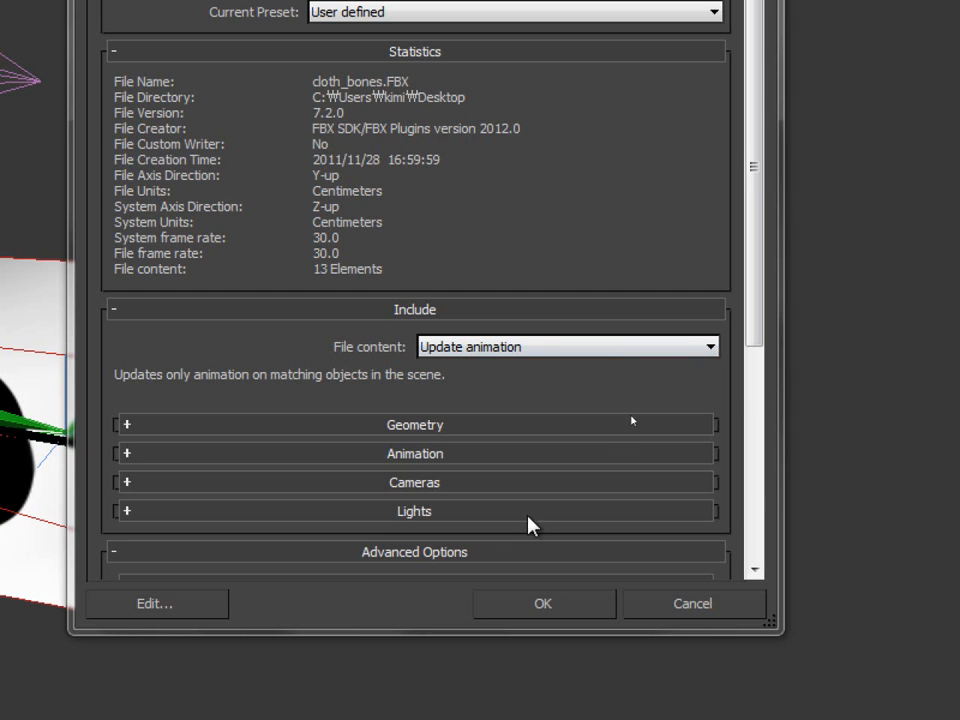
left_click(550, 606)
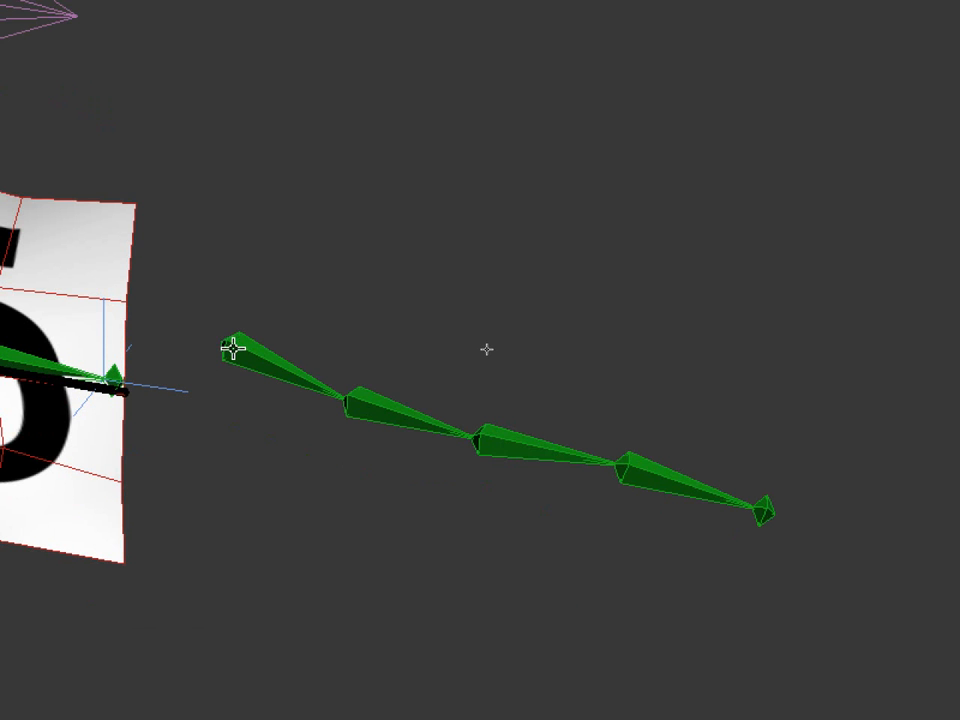
- Select Bone006, shorten the active time range to end at frame 36, and play the updated animation
left_click(240, 348)
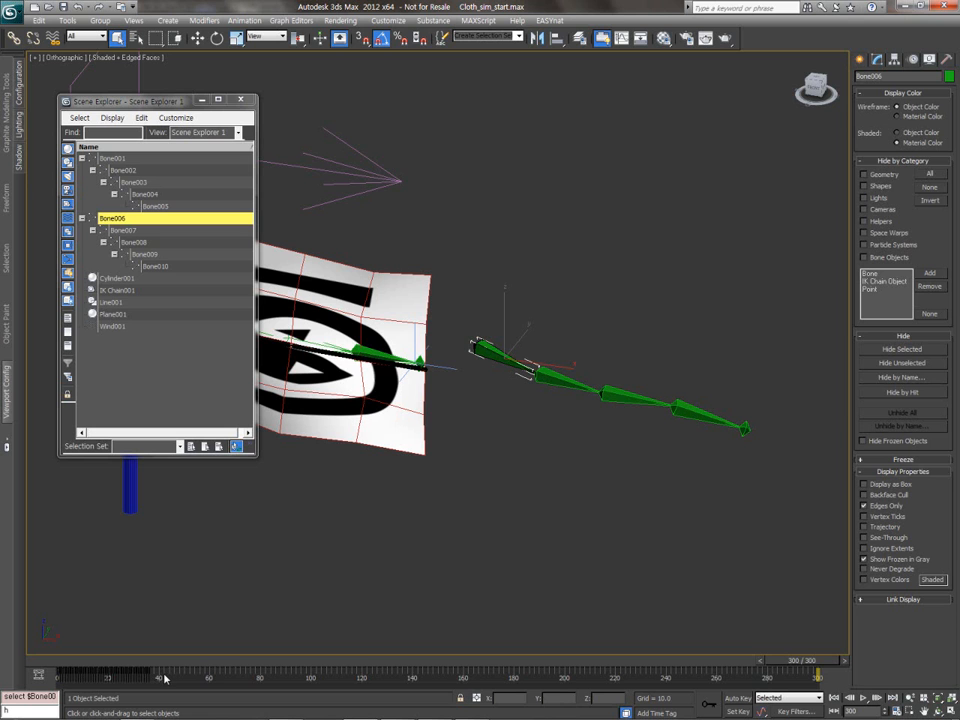
right_click_drag(207, 680, 855, 705, "ctrl+alt")
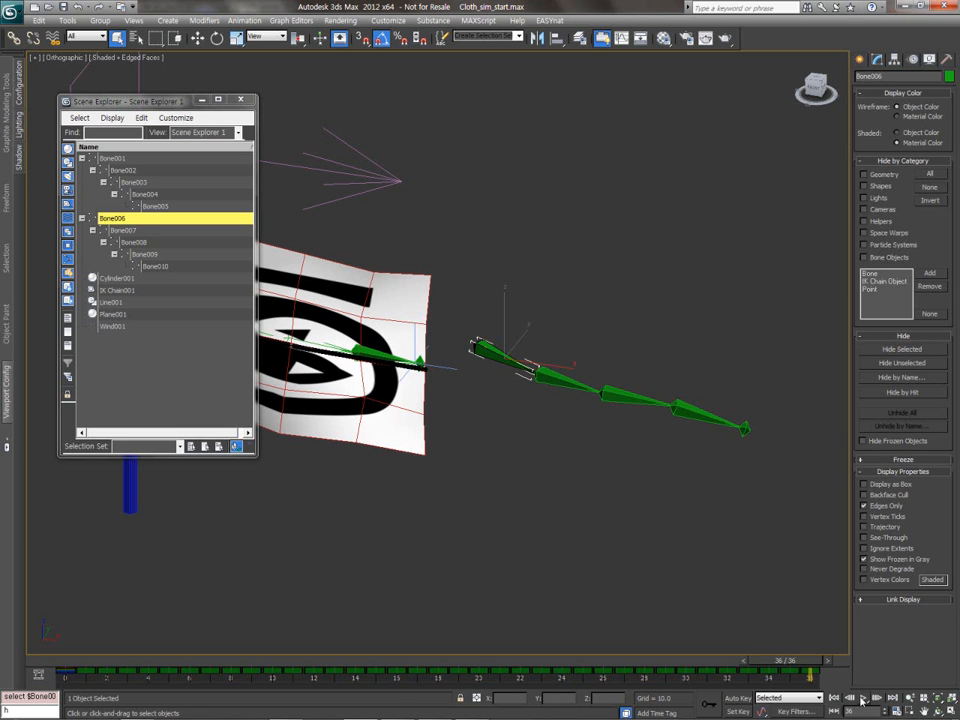
left_click(862, 698)
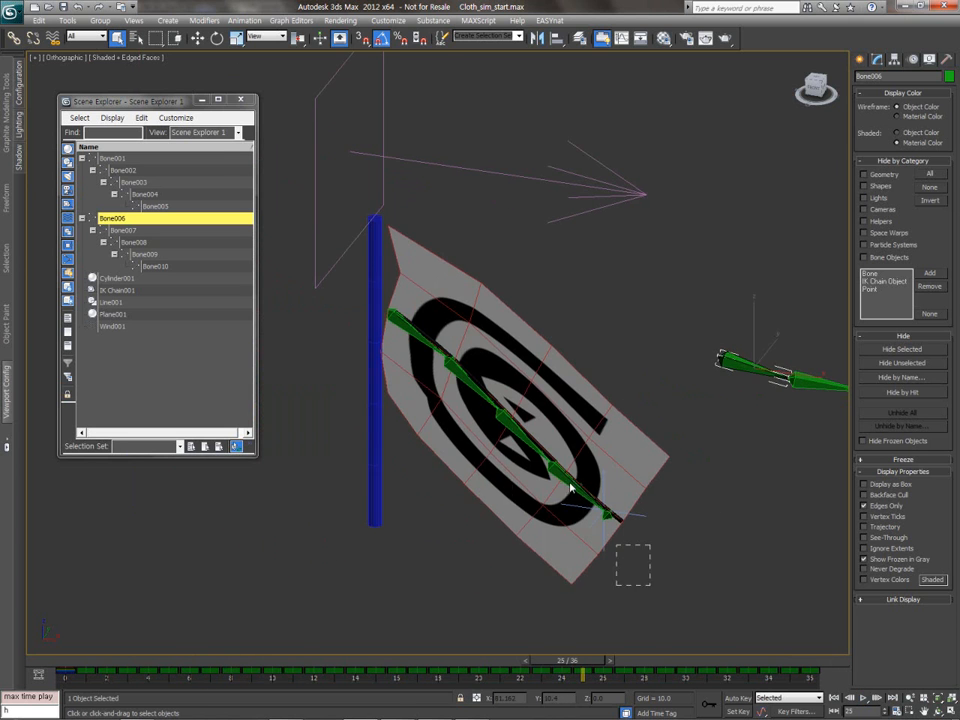
- Hide the flag plane, pole, wind, line, IK chain and original Bone001–Bone005 chain, keeping the Bone006 chain displayed
left_click_drag(650, 590, 362, 115)
key("alt+h")
middle_click_drag(703, 351, 315, 353)
- Select Bone006 and play the isolated bone chain's 36-frame animation to check that it loops smoothly
left_click(862, 698)
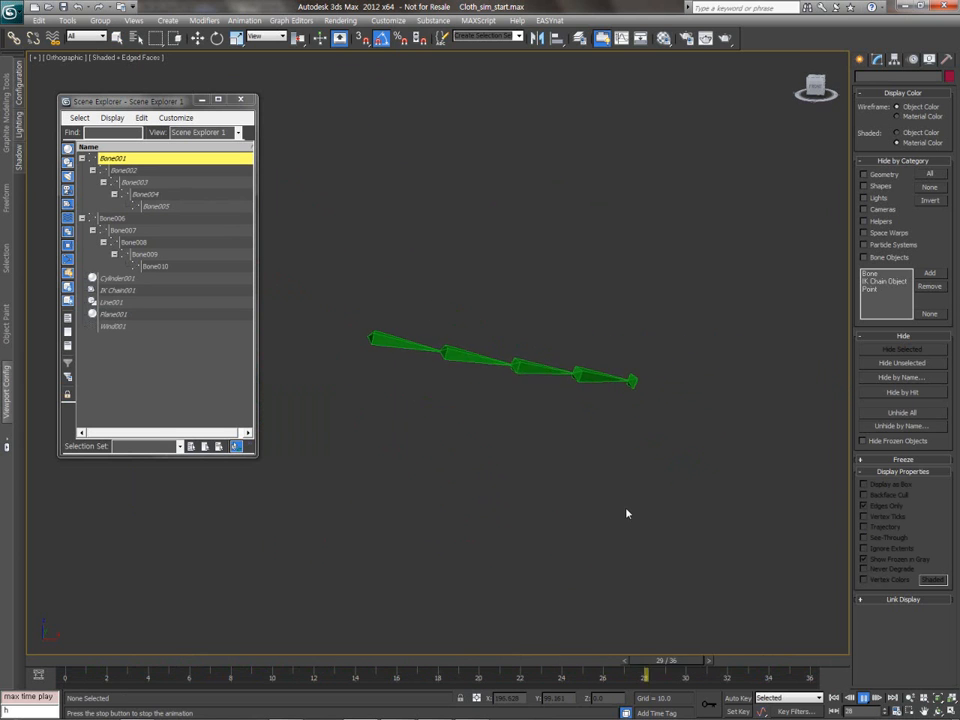
left_click(405, 345)
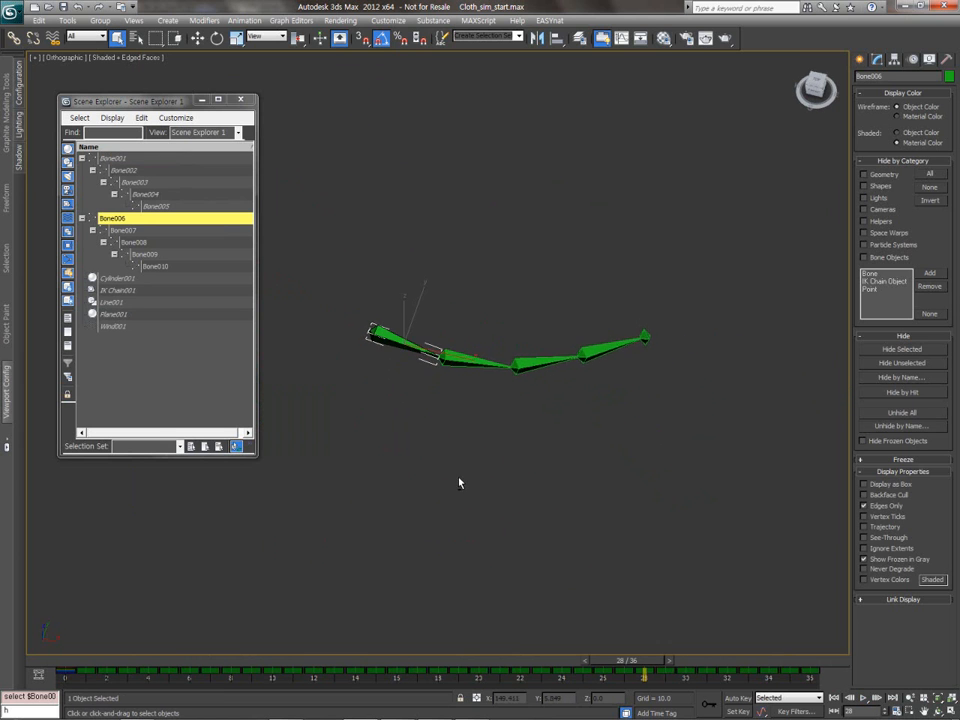
left_click(863, 698)
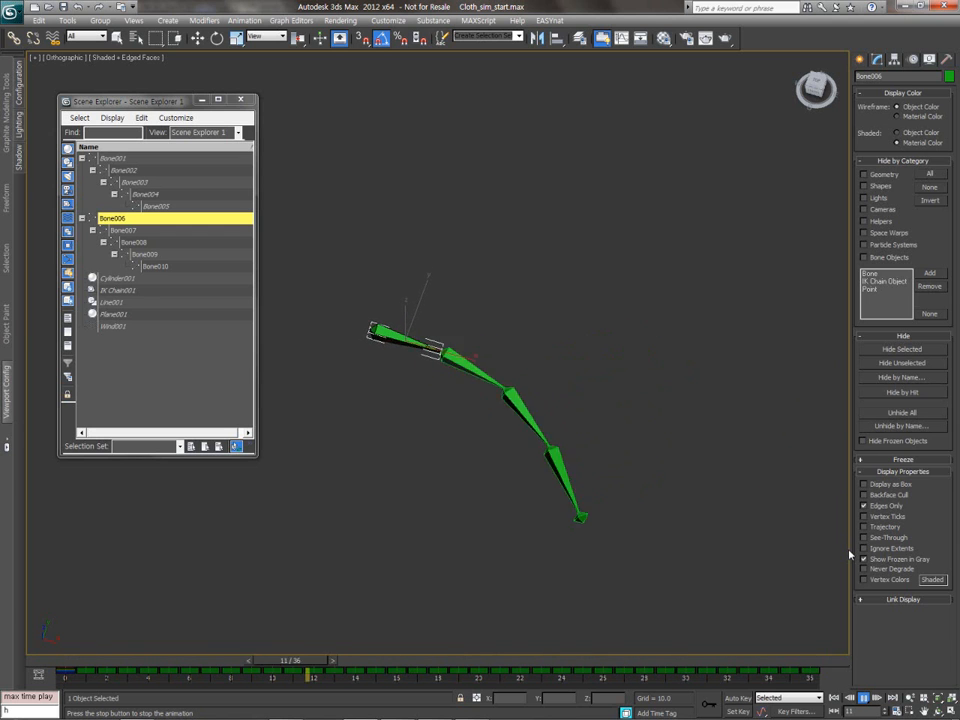
left_click(862, 698)
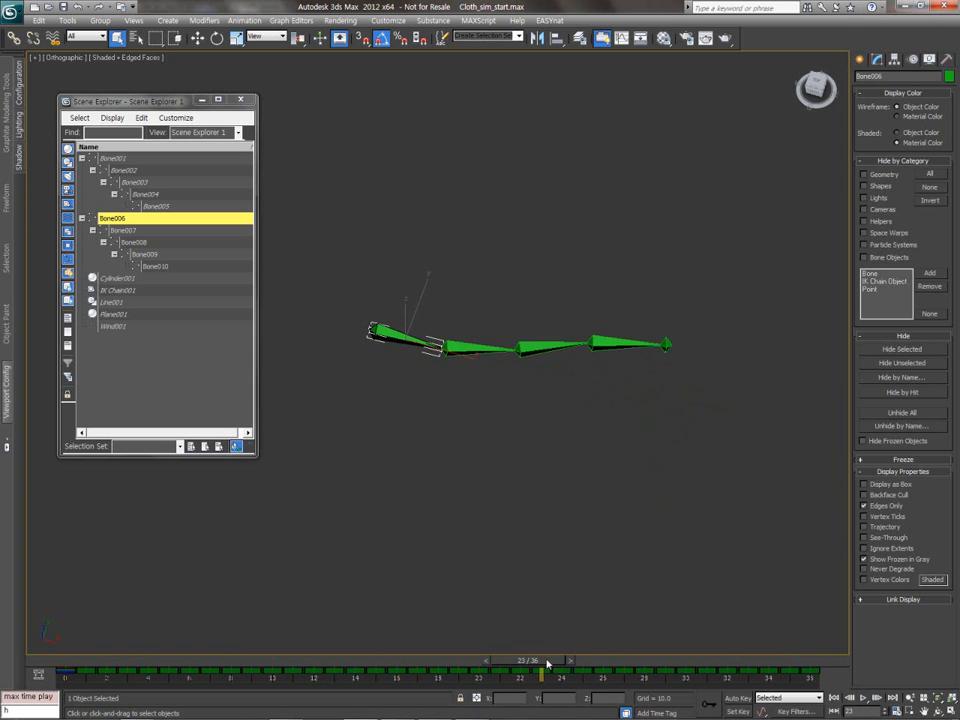